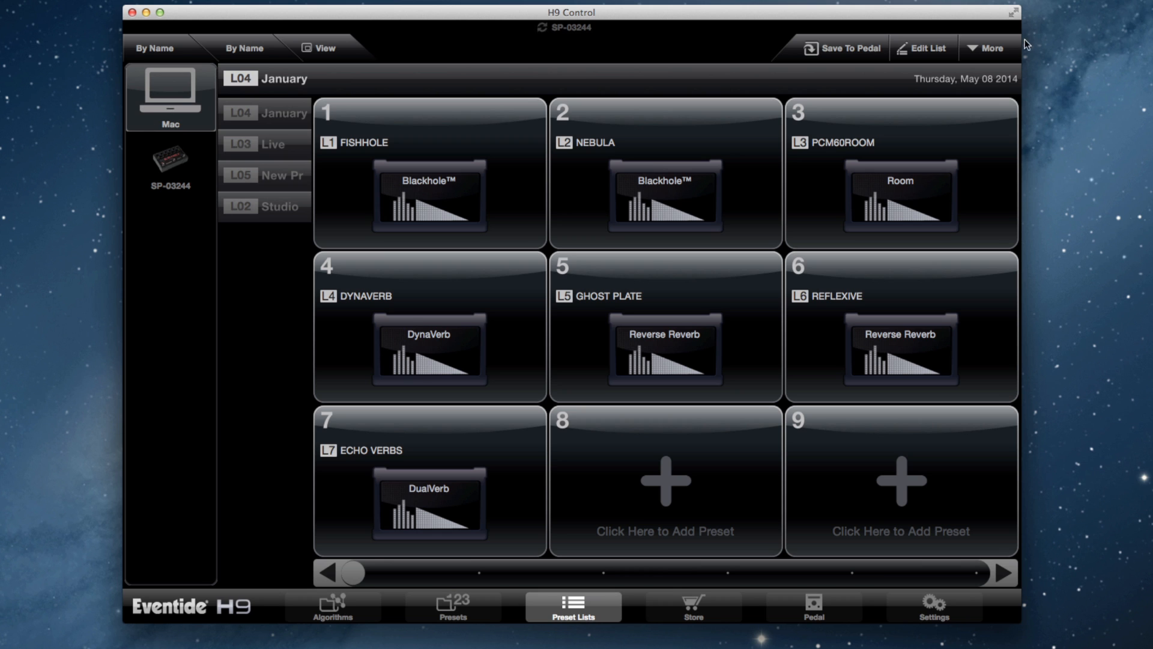
Step: Start a new preset list named Barclay Center with preset numbers shown as banks
{"action": "left_click", "coordinate": [991, 48]}
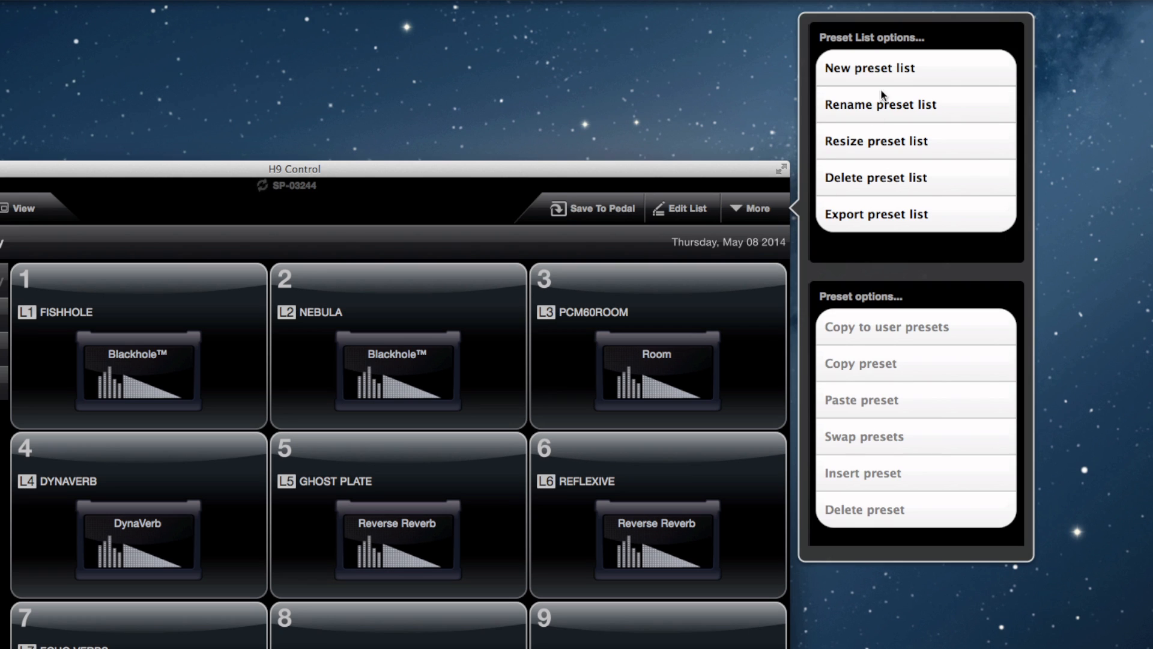
{"action": "left_click", "coordinate": [882, 74]}
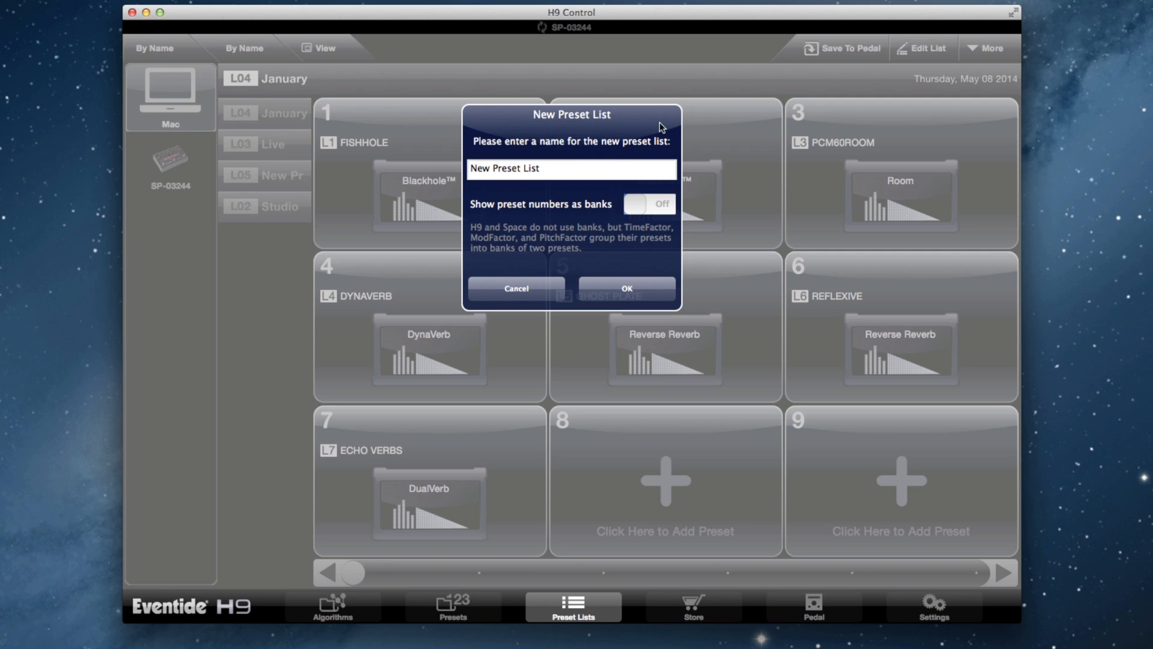
{"action": "left_click", "coordinate": [582, 168]}
{"action": "type", "text": "Barclay"}
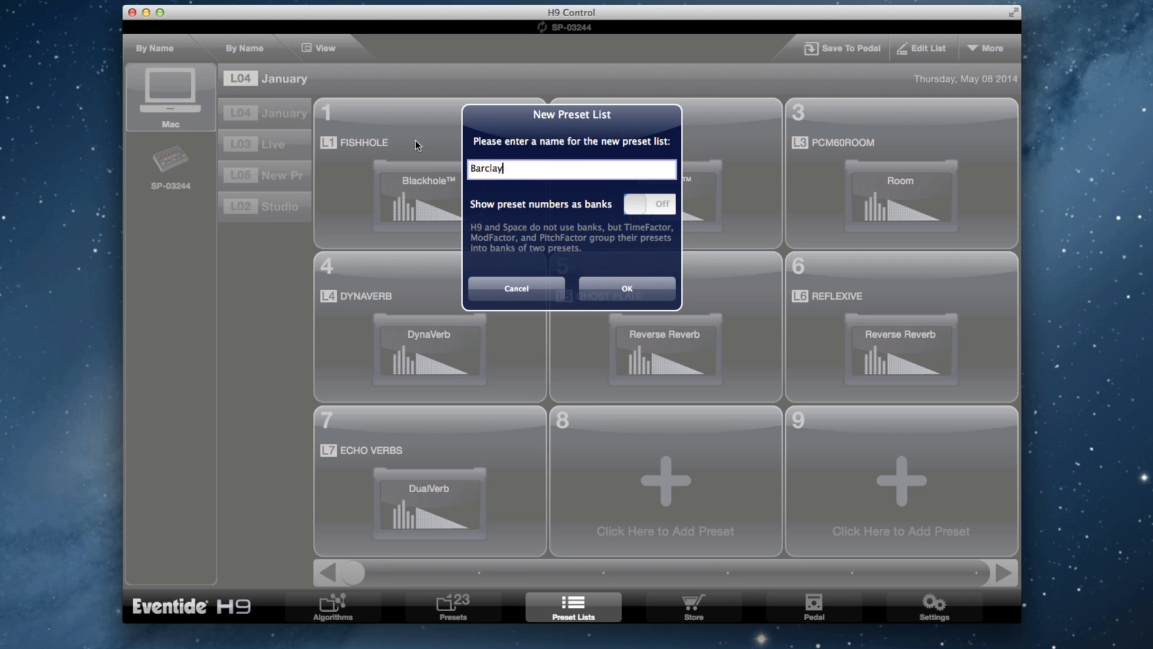
{"action": "type", "text": " Center"}
{"action": "left_click", "coordinate": [648, 205]}
{"action": "left_click", "coordinate": [616, 285]}
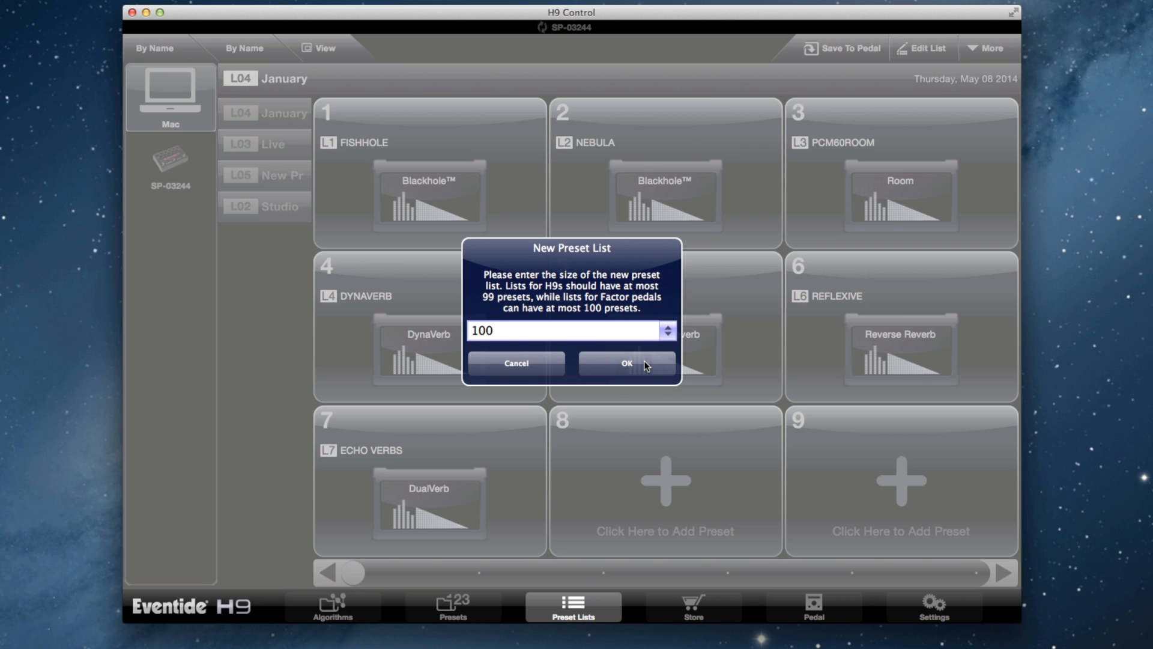
Step: Set the new preset list's size to 13 presets and create the list
{"action": "left_click", "coordinate": [671, 331]}
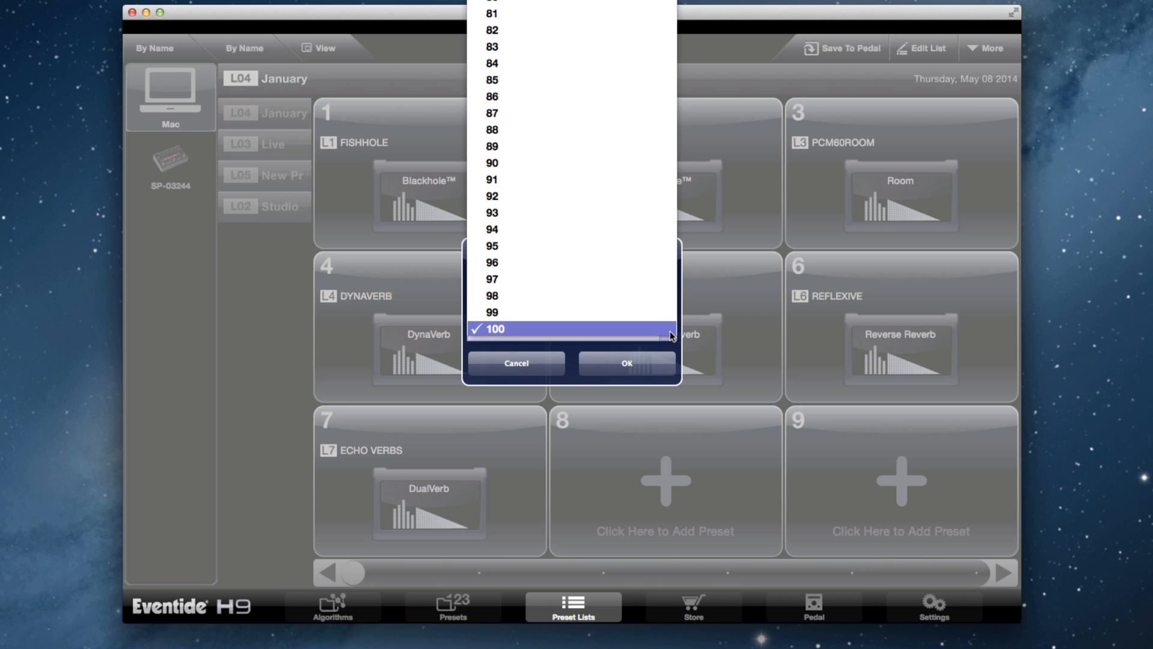
{"action": "mouse_move", "coordinate": [670, 2]}
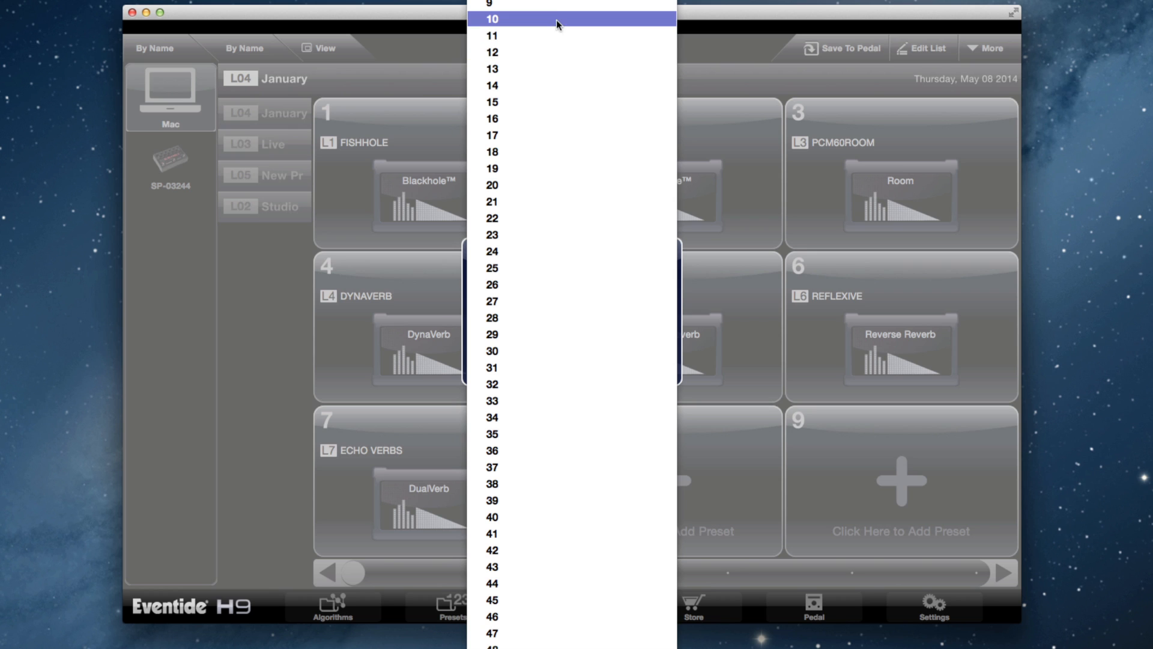
{"action": "left_click", "coordinate": [537, 70]}
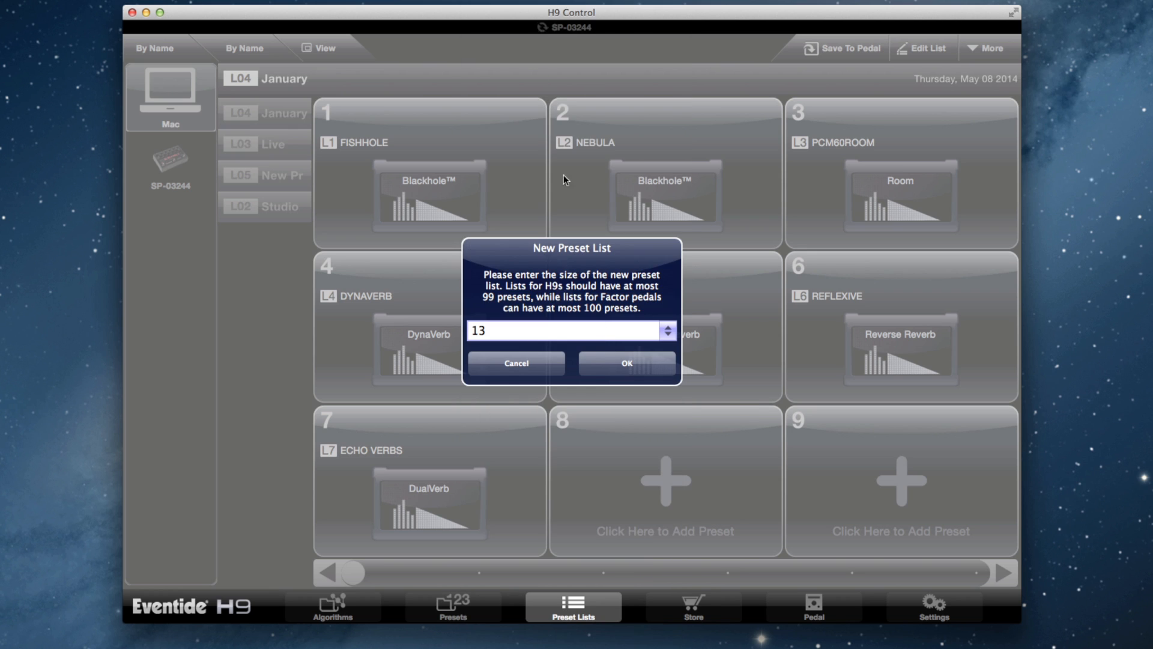
{"action": "left_click", "coordinate": [633, 359]}
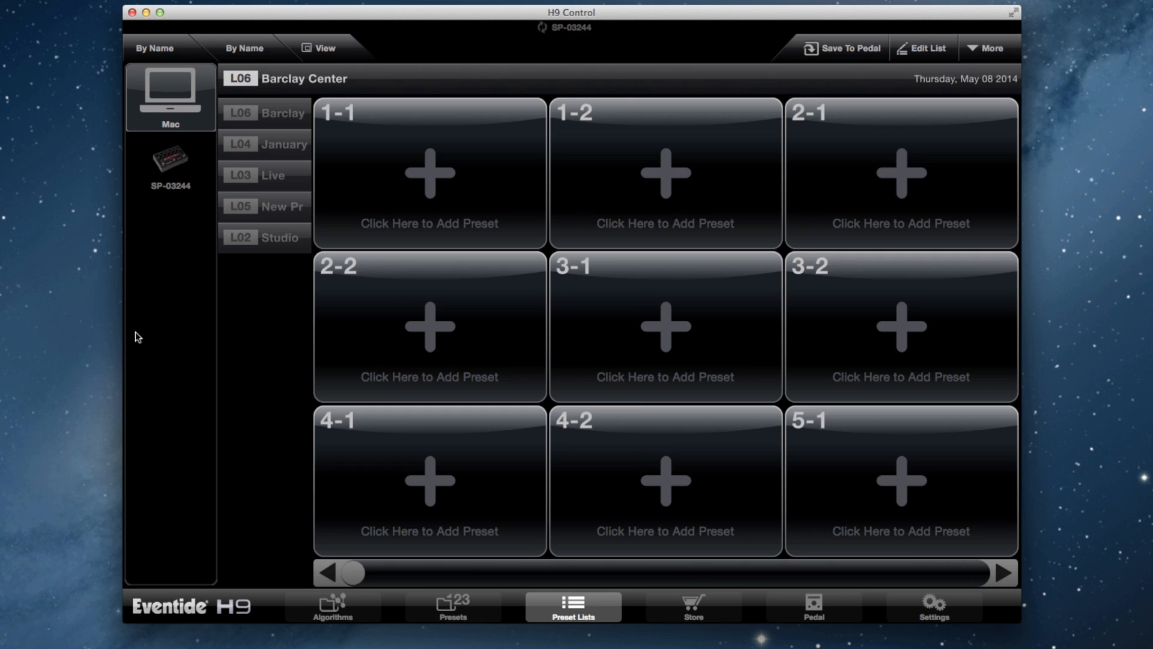
Step: Open the Barclay Center list for editing and add the Room preset LUX SPACE to slot 1-1
{"action": "left_click", "coordinate": [946, 54]}
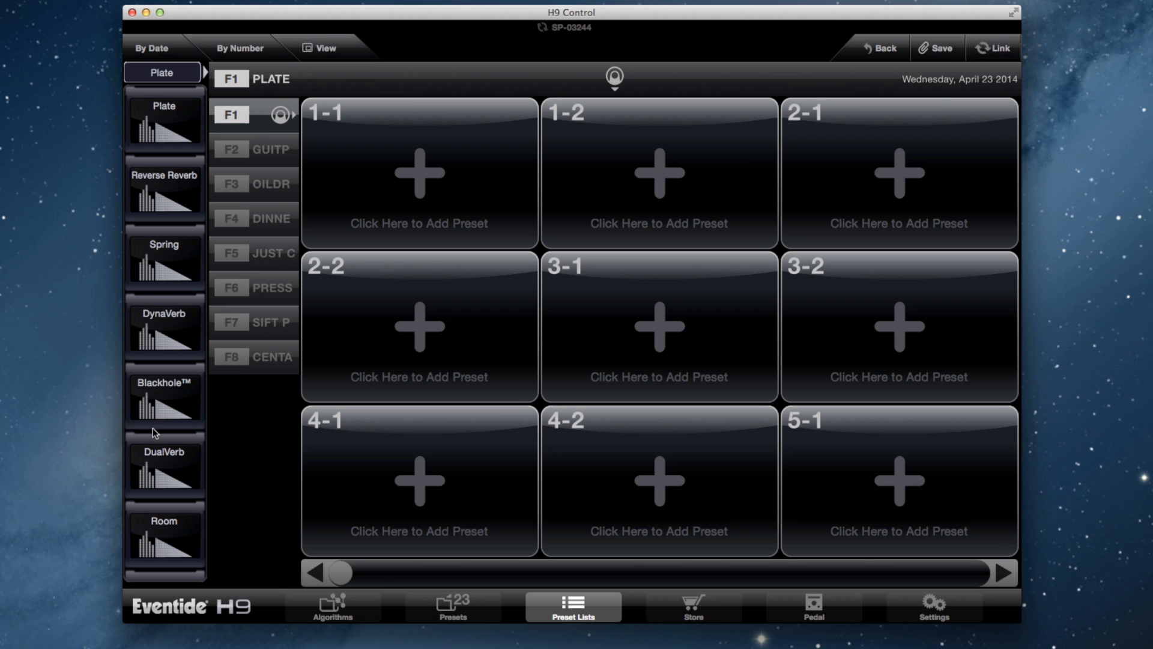
{"action": "scroll", "coordinate": [162, 483], "scroll_direction": "down", "scroll_amount": 5}
{"action": "left_click", "coordinate": [158, 302]}
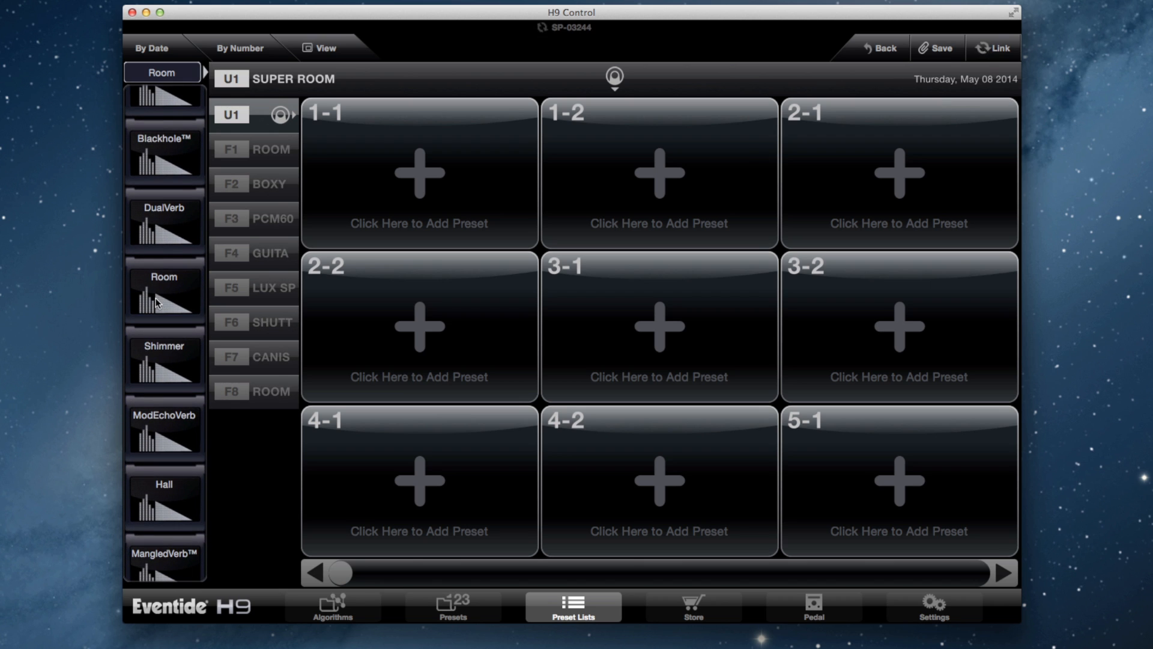
{"action": "left_click", "coordinate": [287, 280]}
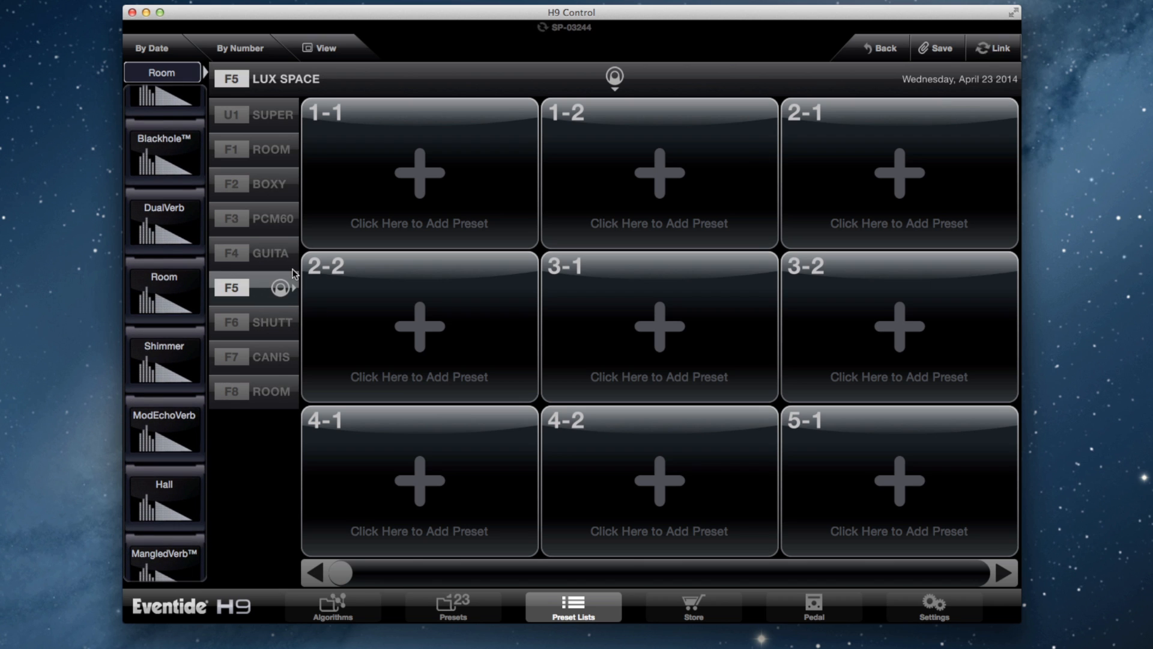
{"action": "left_click_drag", "start_coordinate": [291, 276], "coordinate": [474, 165]}
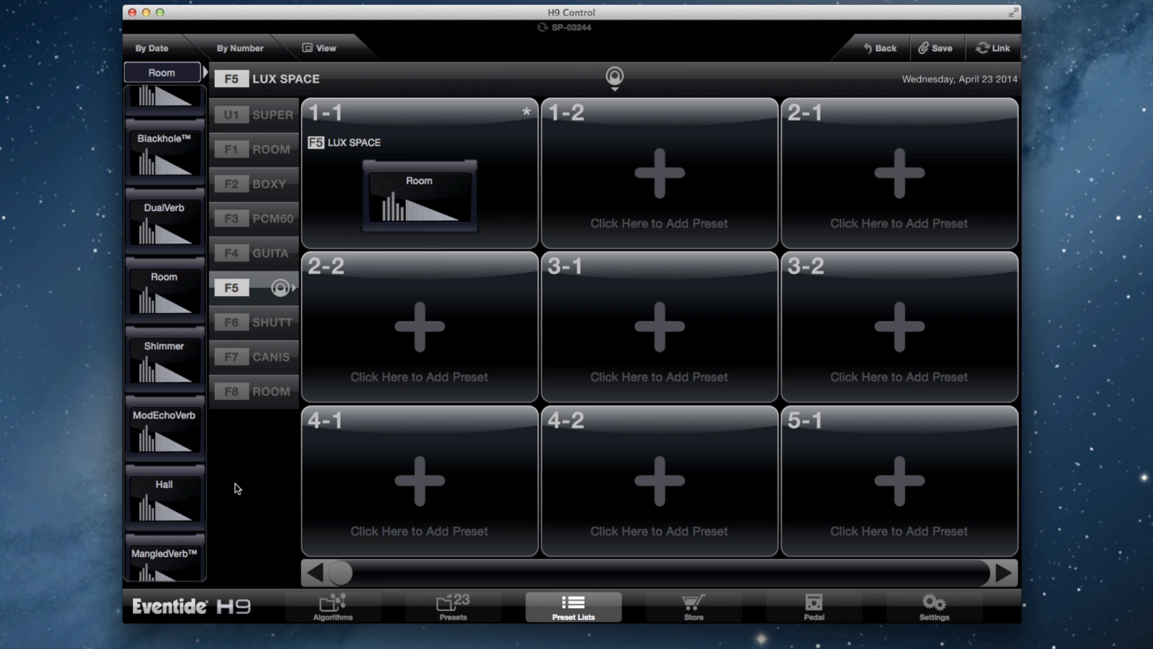
Step: Add the Shimmer preset Mountains2 to slot 1-2
{"action": "left_click", "coordinate": [178, 391]}
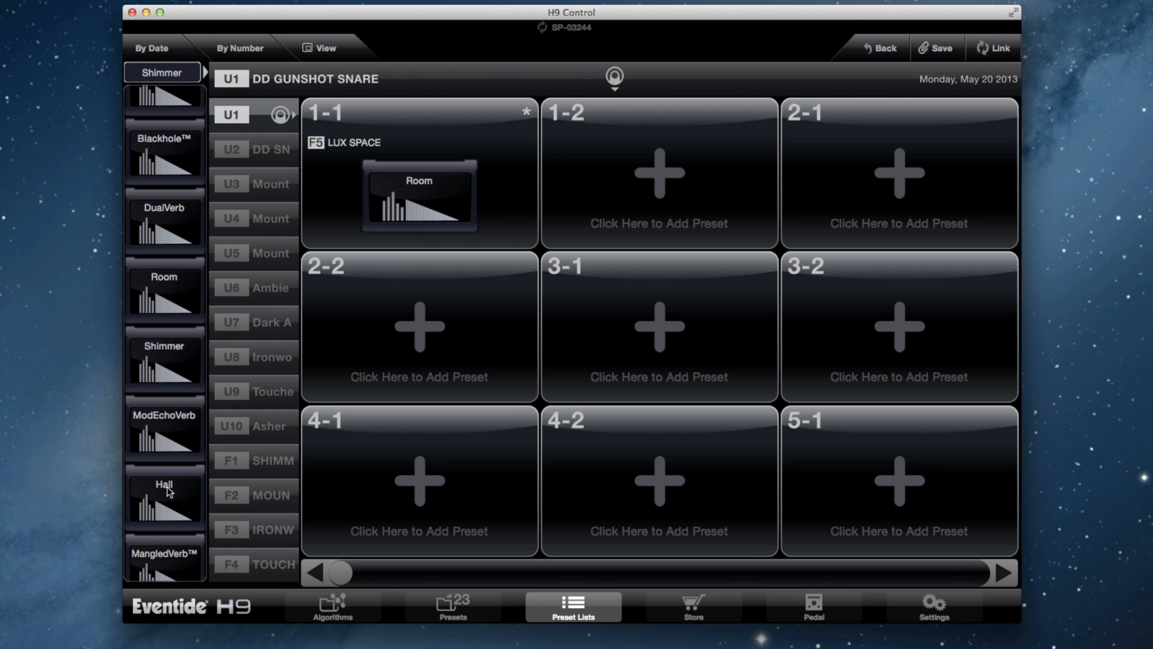
{"action": "left_click", "coordinate": [252, 216]}
{"action": "left_click_drag", "start_coordinate": [252, 216], "coordinate": [569, 232]}
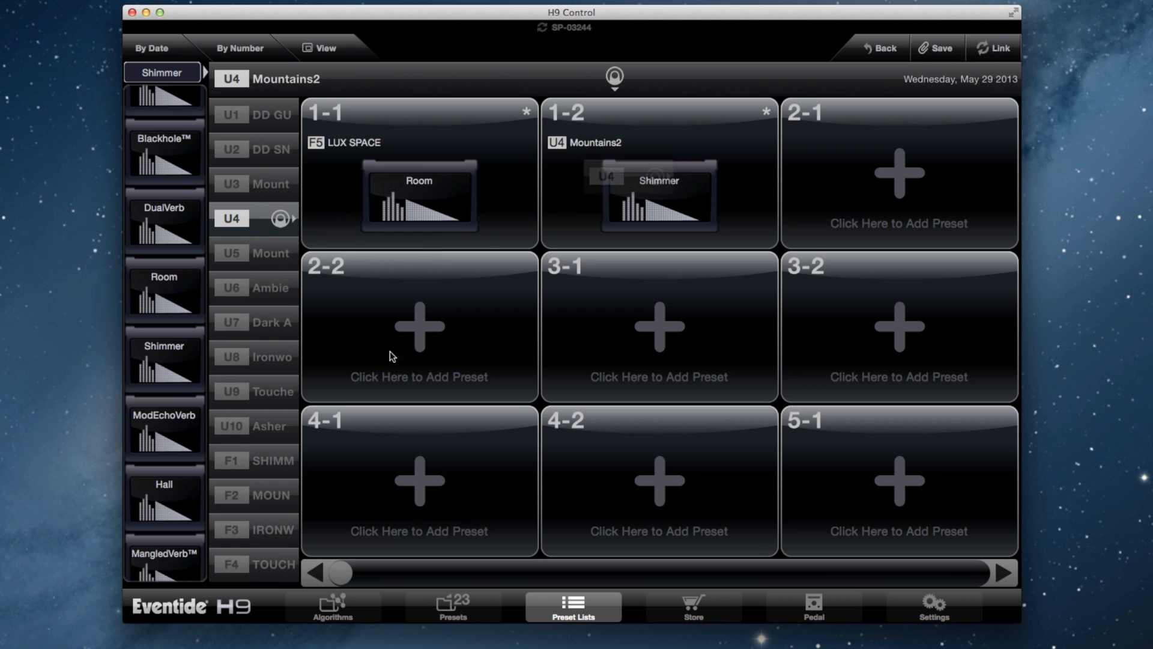
Step: Add CORRIDORS to slot 2-1, GUITAR ROOM to 2-2 and EARTH HALL to 3-1, and save the edited list
{"action": "scroll", "coordinate": [180, 487], "scroll_direction": "down", "scroll_amount": 3}
{"action": "left_click", "coordinate": [165, 406]}
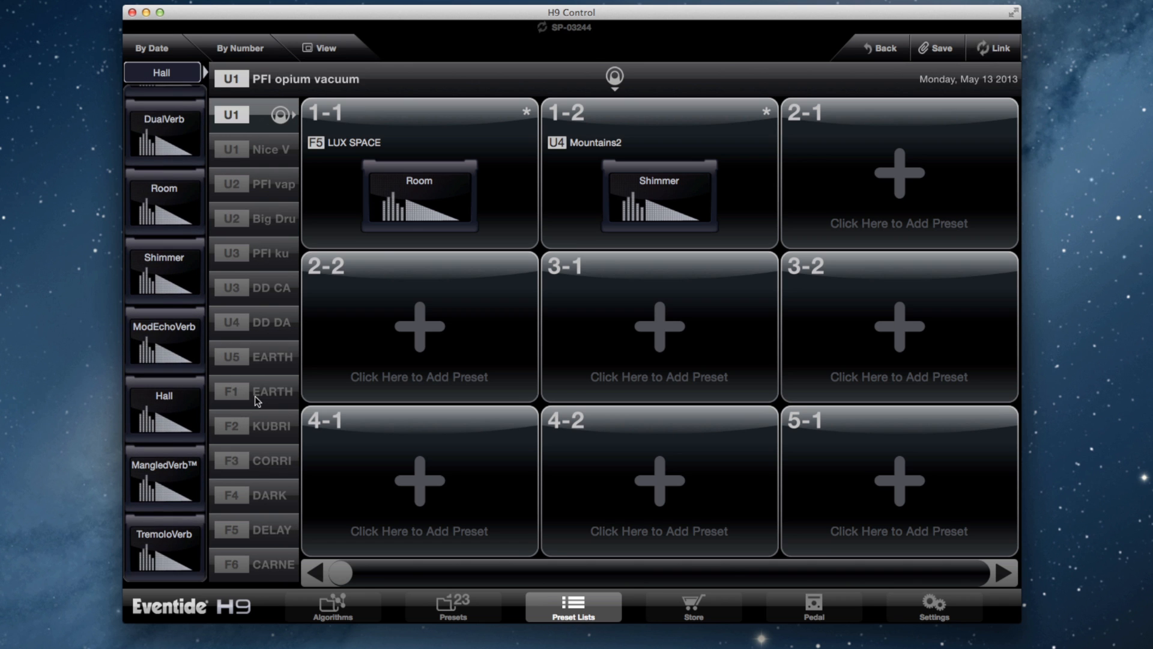
{"action": "left_click_drag", "start_coordinate": [258, 460], "coordinate": [934, 180]}
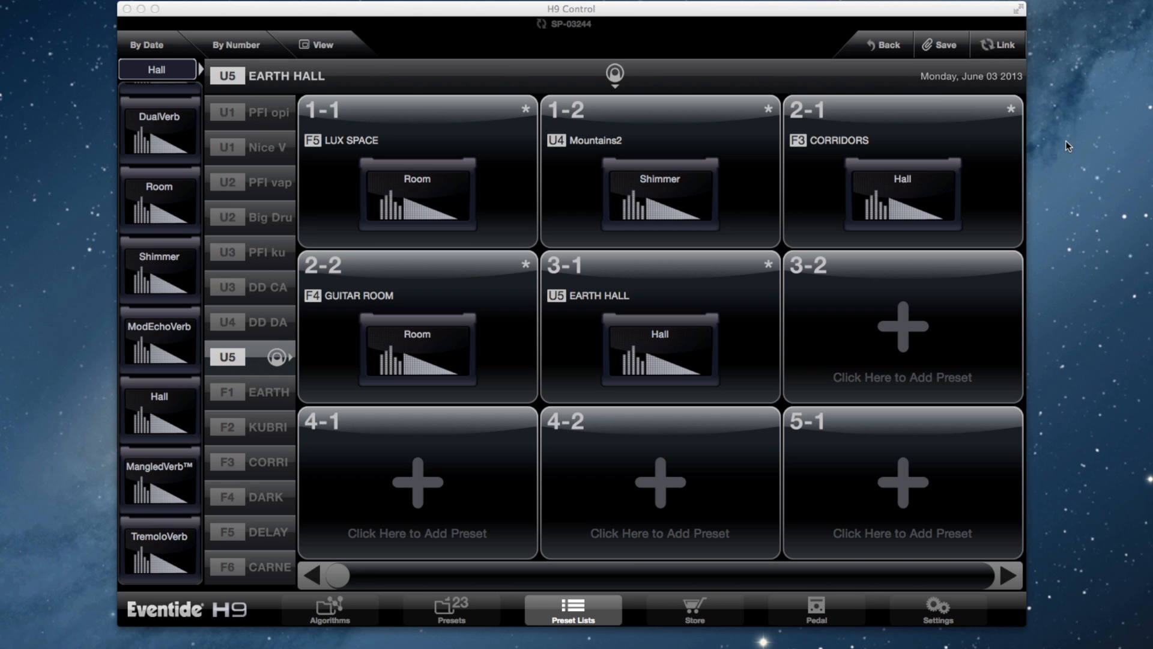
{"action": "left_click", "coordinate": [955, 47]}
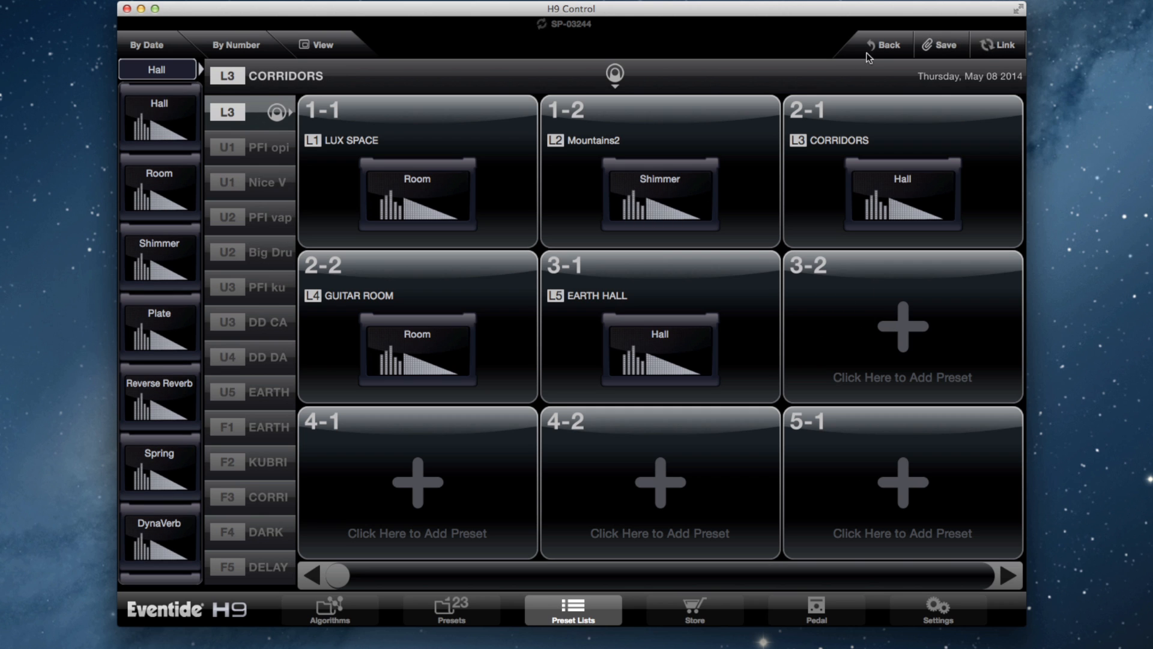
{"action": "left_click", "coordinate": [884, 45]}
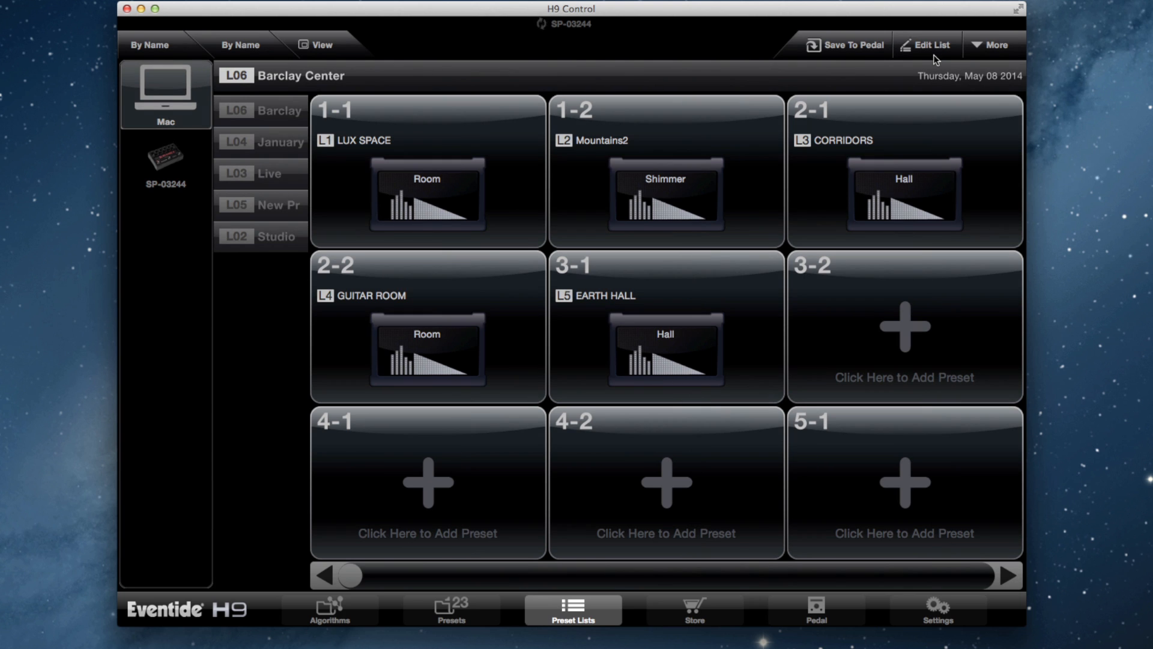
Step: Open the LUX SPACE preset in slot 1-1, set Mix to 72 and Decay to 0.72S, and return to the list
{"action": "left_click", "coordinate": [443, 192]}
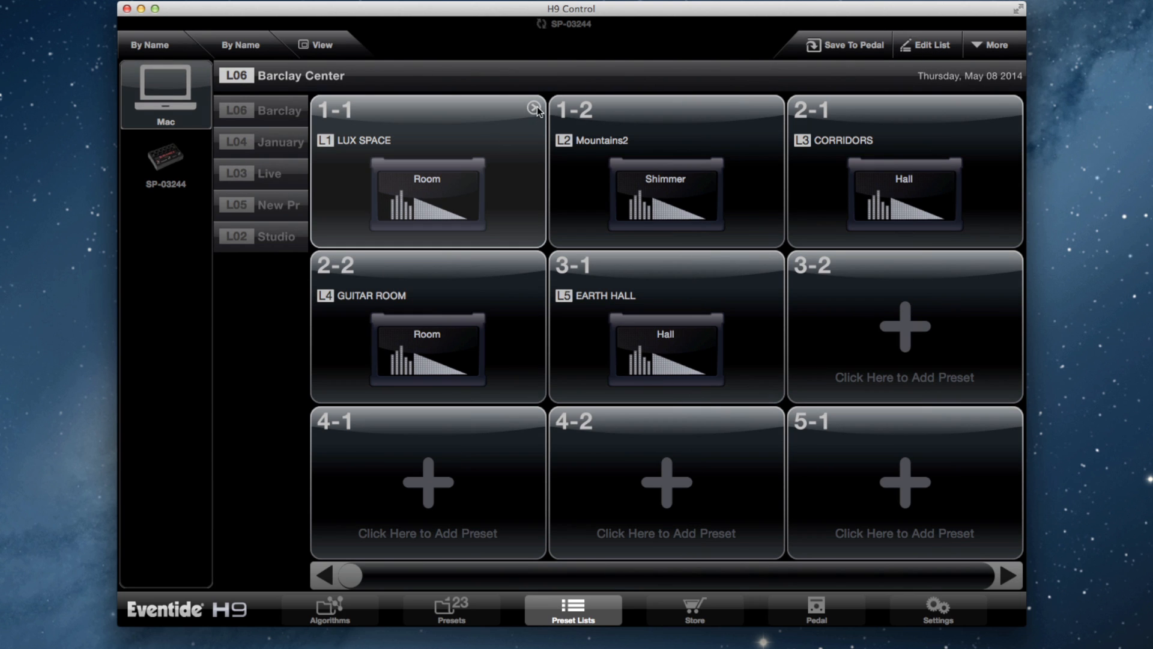
{"action": "left_click", "coordinate": [539, 110]}
{"action": "left_click_drag", "start_coordinate": [388, 211], "coordinate": [397, 157]}
{"action": "left_click_drag", "start_coordinate": [478, 227], "coordinate": [478, 336]}
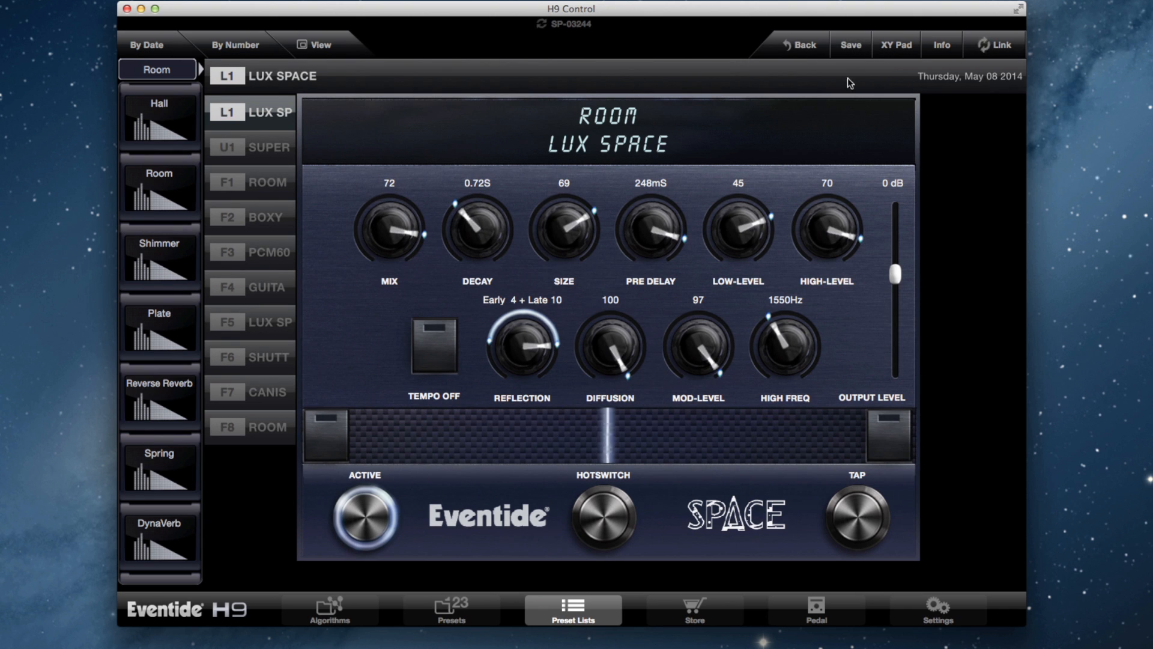
{"action": "left_click", "coordinate": [803, 46]}
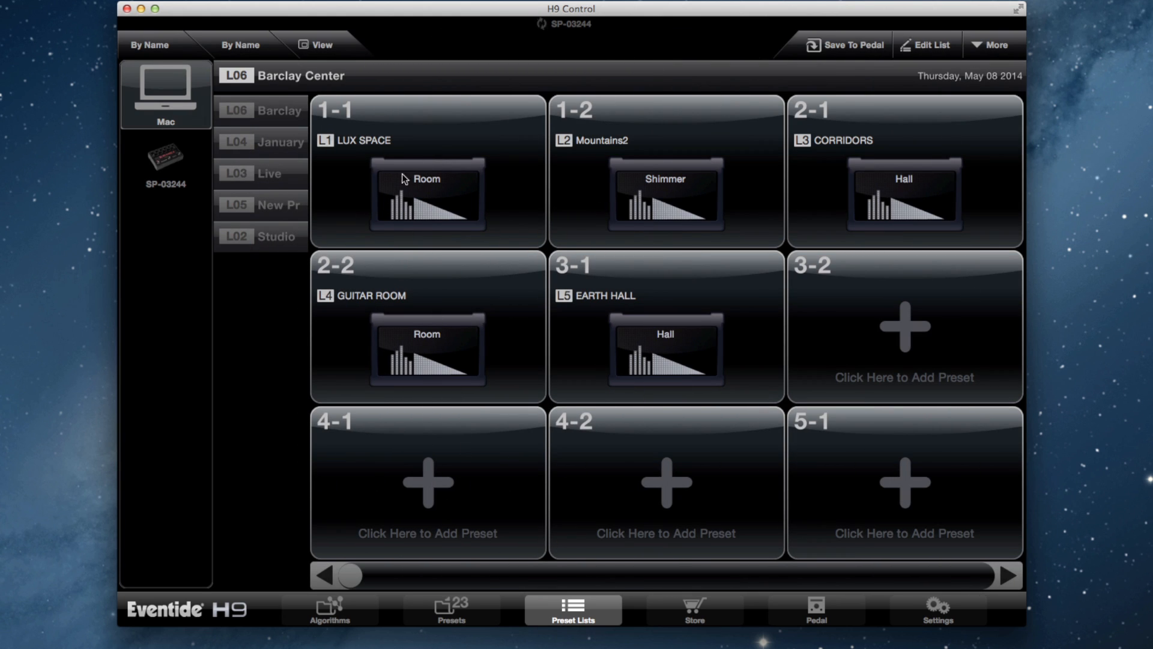
Step: Copy the GUITAR ROOM preset from slot 2-2 and paste it into slot 3-2
{"action": "left_click", "coordinate": [435, 308]}
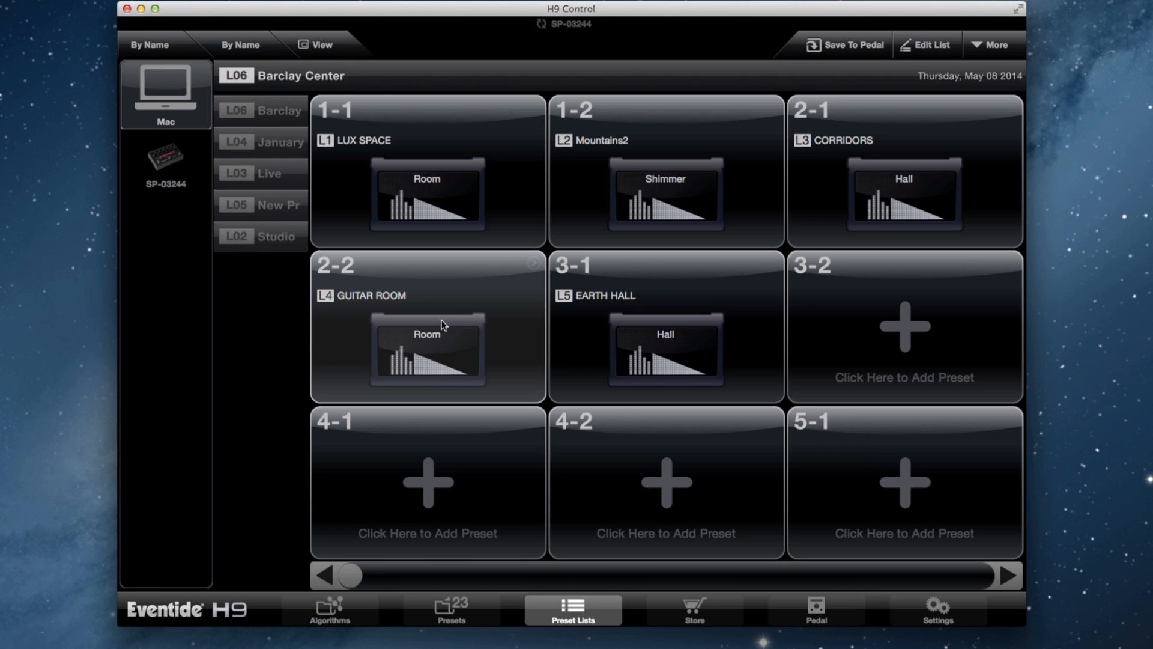
{"action": "left_click", "coordinate": [1016, 48]}
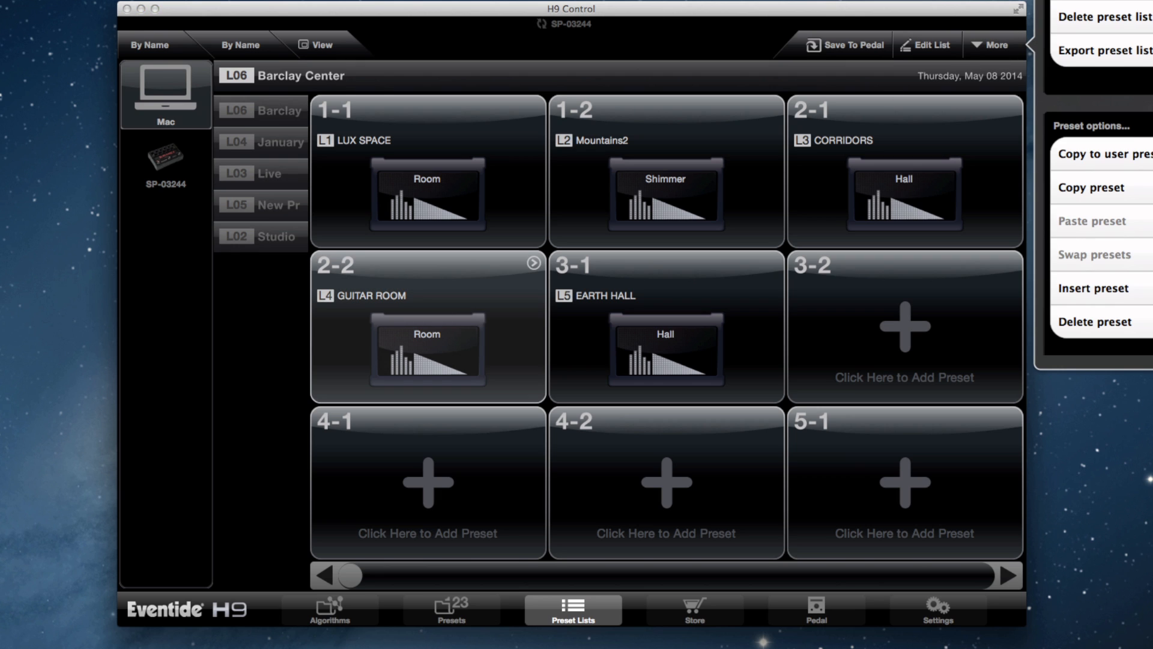
{"action": "left_click", "coordinate": [1132, 191]}
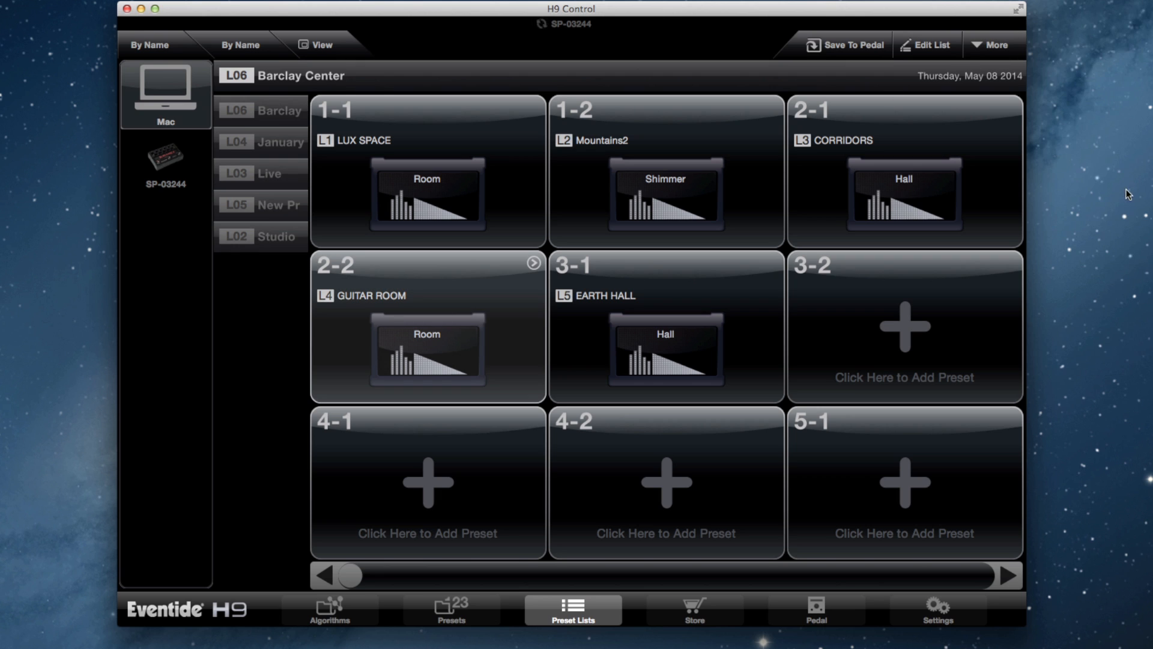
{"action": "left_click", "coordinate": [932, 333]}
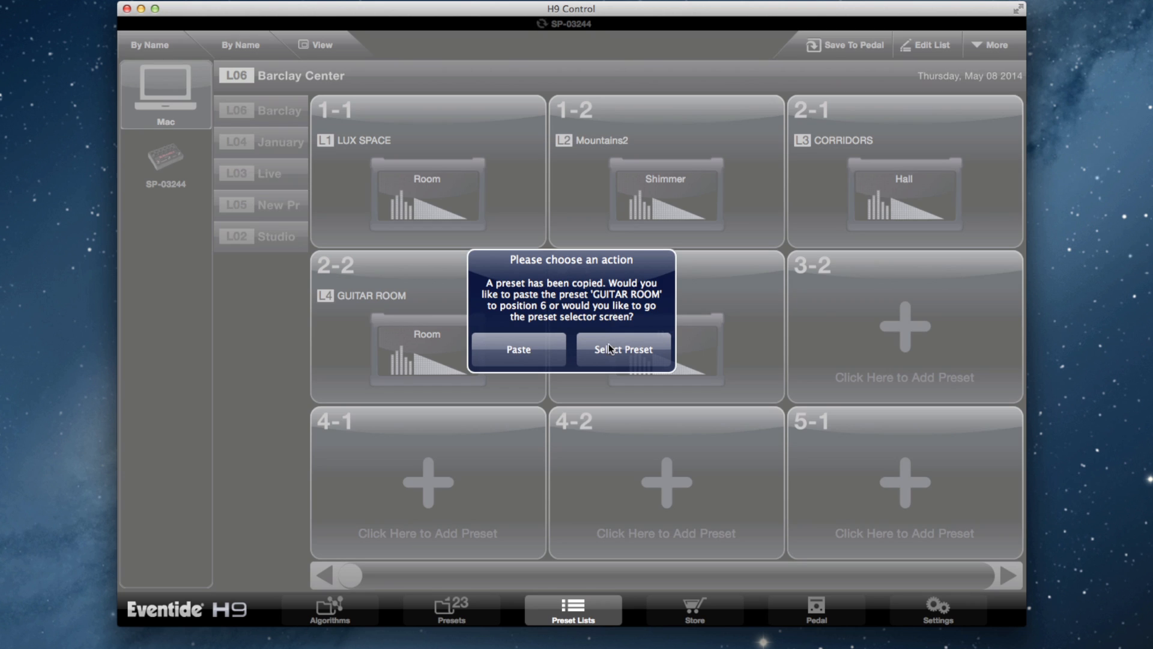
{"action": "left_click", "coordinate": [533, 347]}
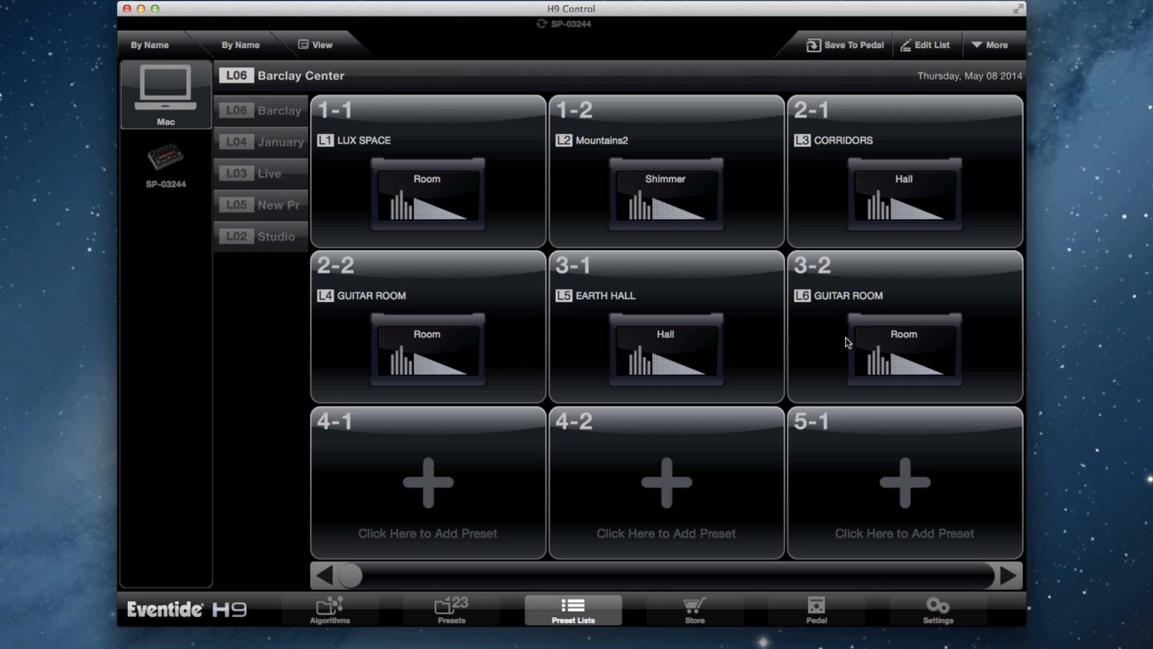
Step: Swap the CORRIDORS preset in slot 2-1 with the GUITAR ROOM preset in slot 2-2
{"action": "left_click", "coordinate": [913, 197]}
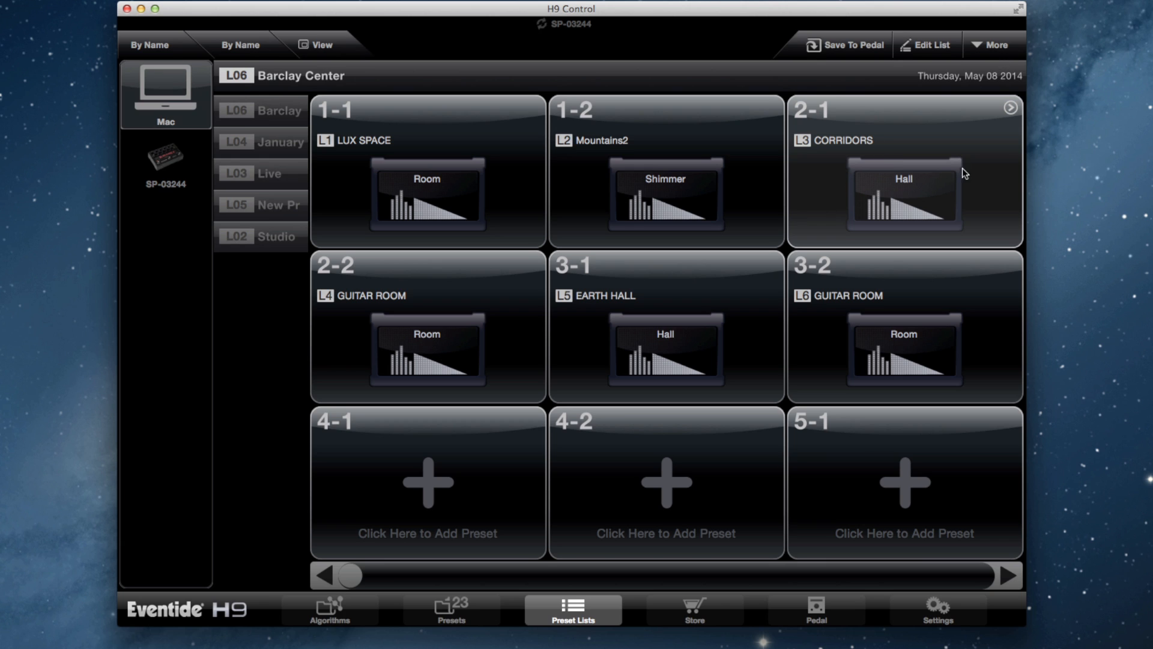
{"action": "left_click", "coordinate": [990, 45]}
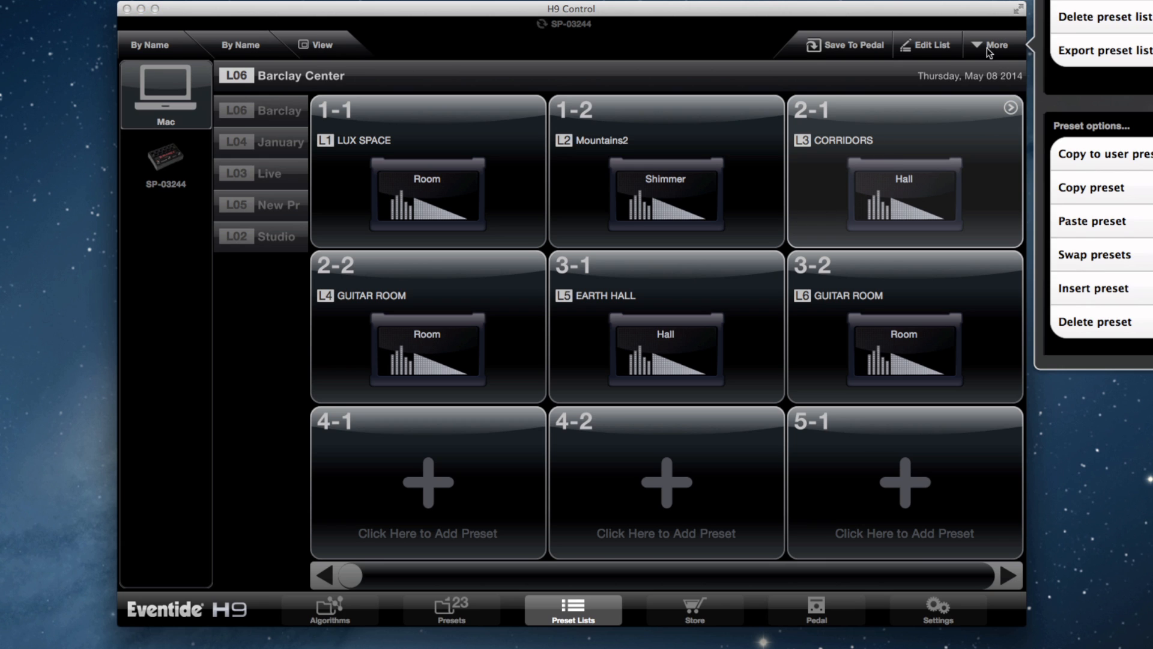
{"action": "left_click", "coordinate": [1094, 191]}
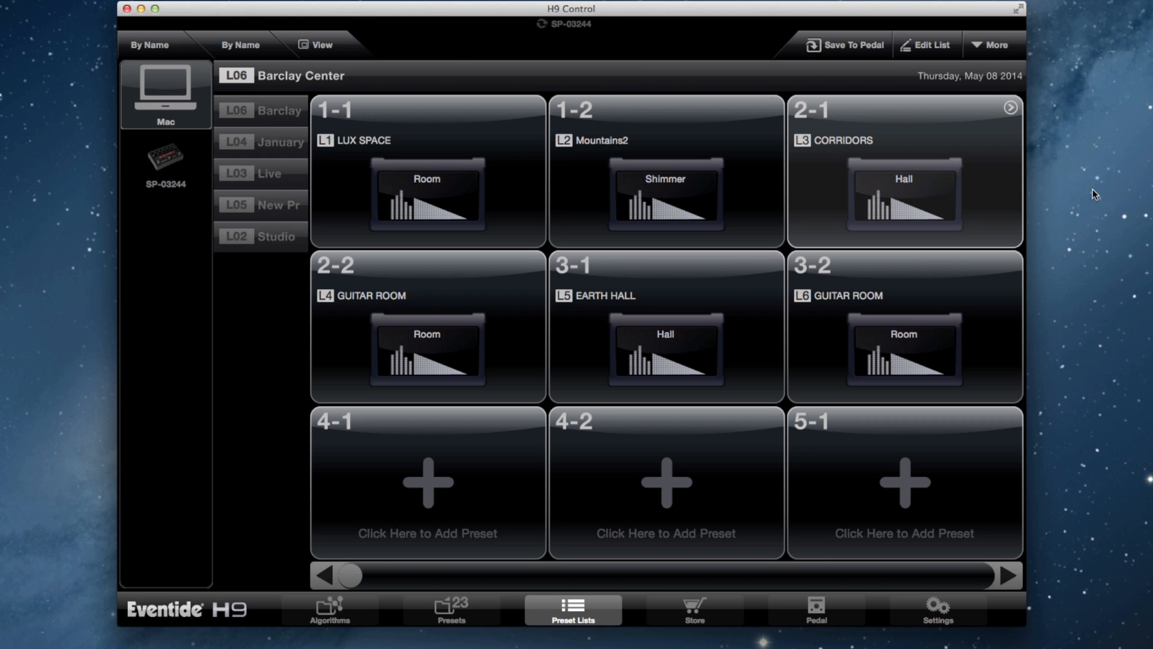
{"action": "left_click", "coordinate": [417, 340]}
{"action": "left_click", "coordinate": [994, 46]}
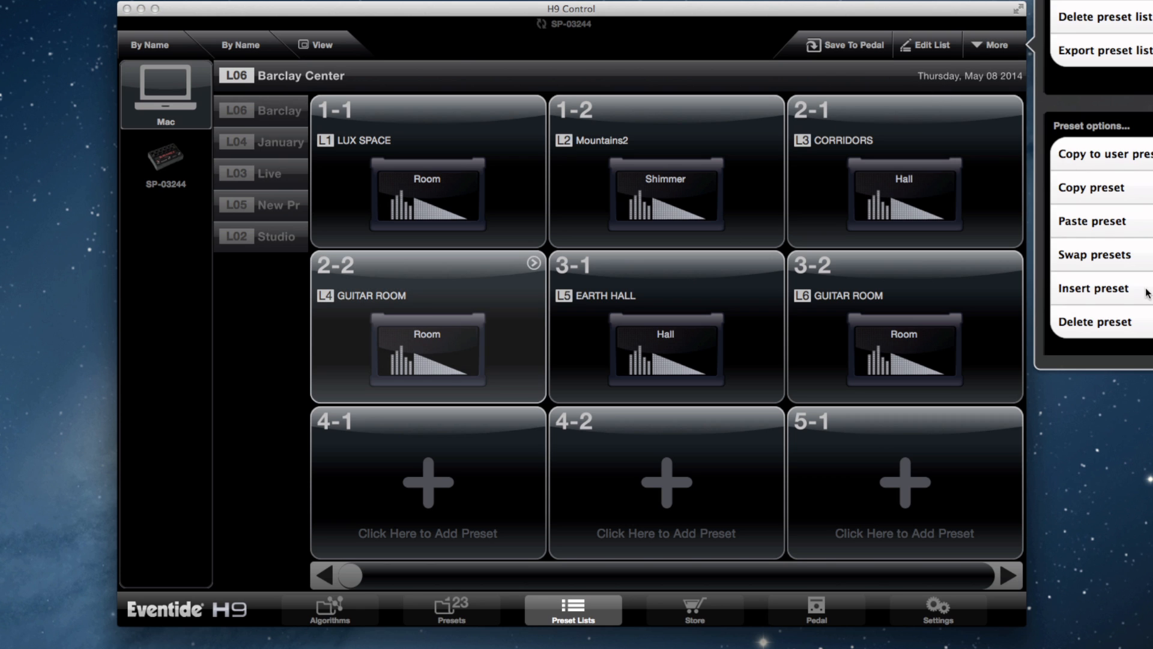
{"action": "left_click", "coordinate": [1129, 265]}
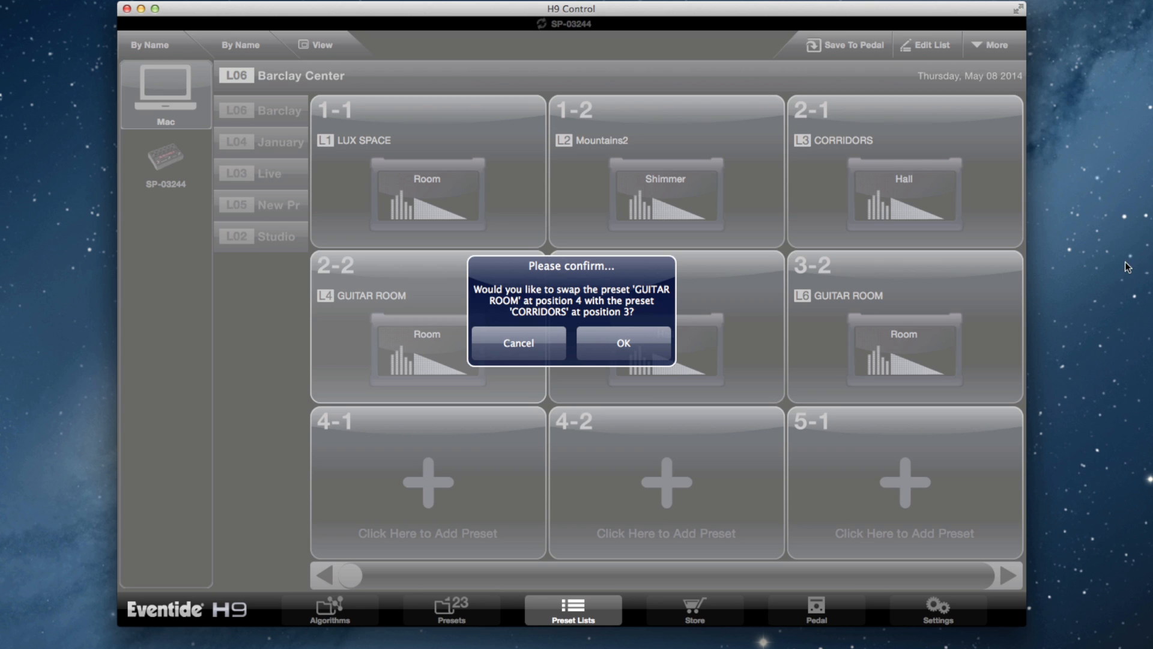
{"action": "left_click", "coordinate": [616, 343]}
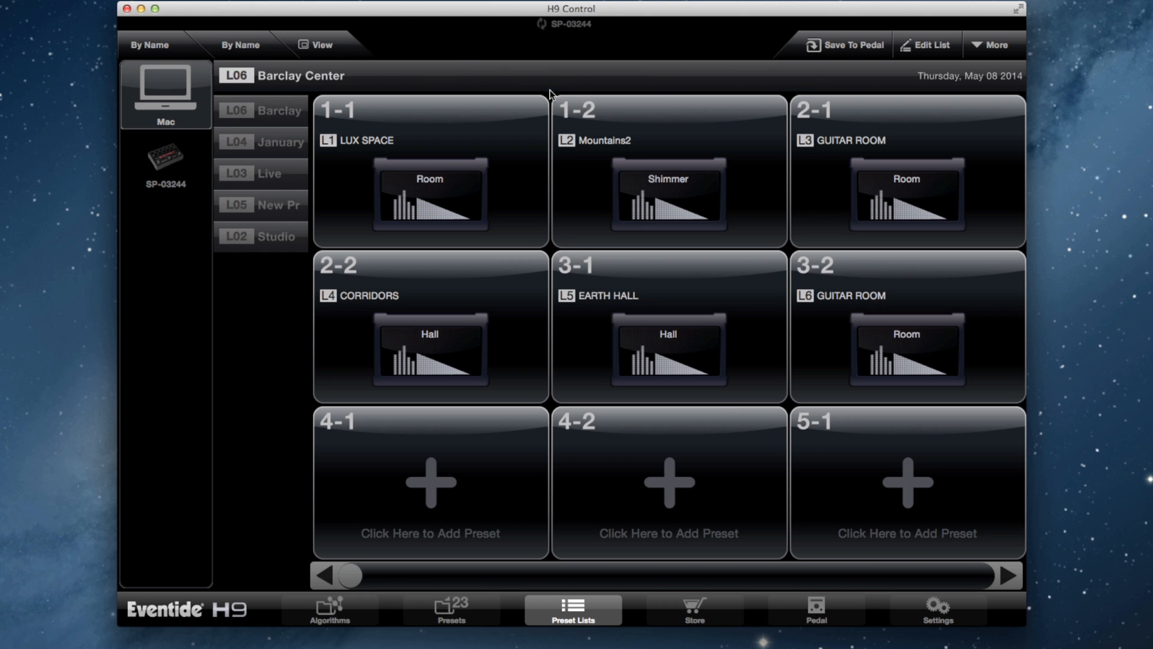
Step: Insert an empty slot at position 1-2 of the Barclay Center list, shifting Mountains2 to 2-1
{"action": "left_click", "coordinate": [619, 161]}
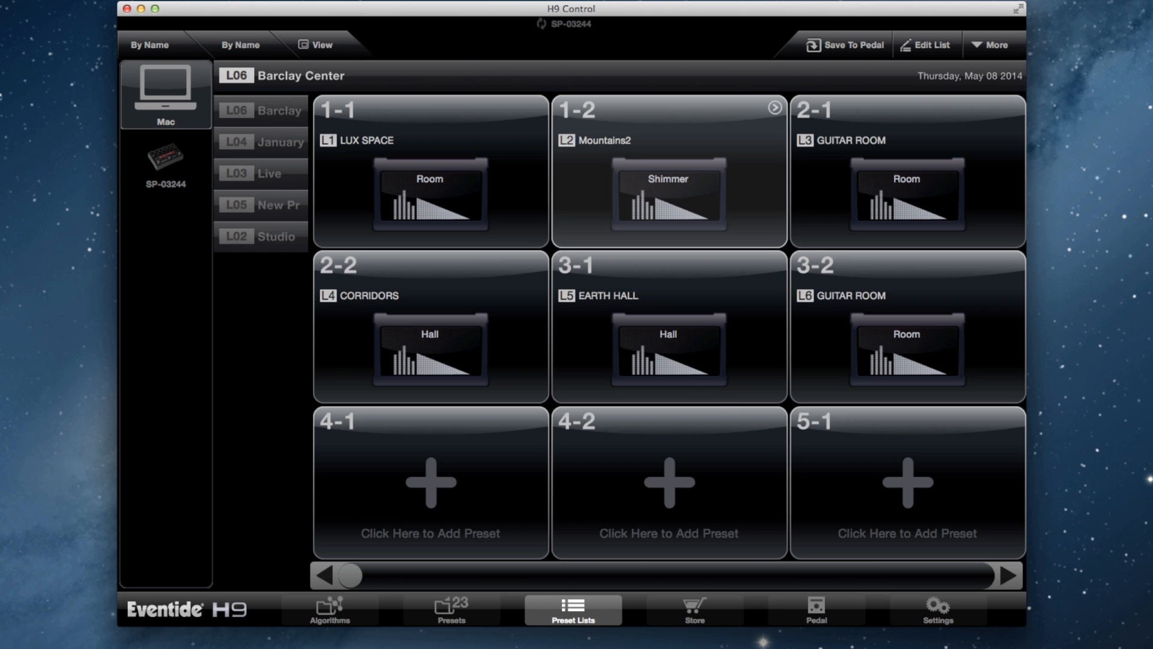
{"action": "left_click", "coordinate": [1001, 47]}
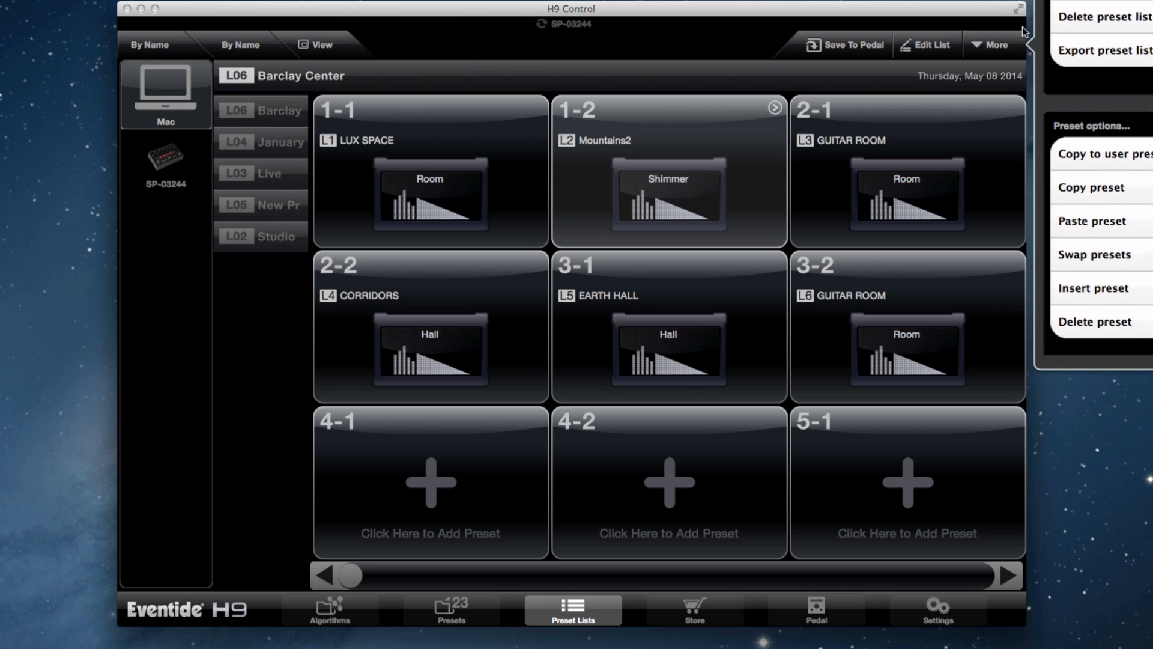
{"action": "left_click", "coordinate": [1095, 289]}
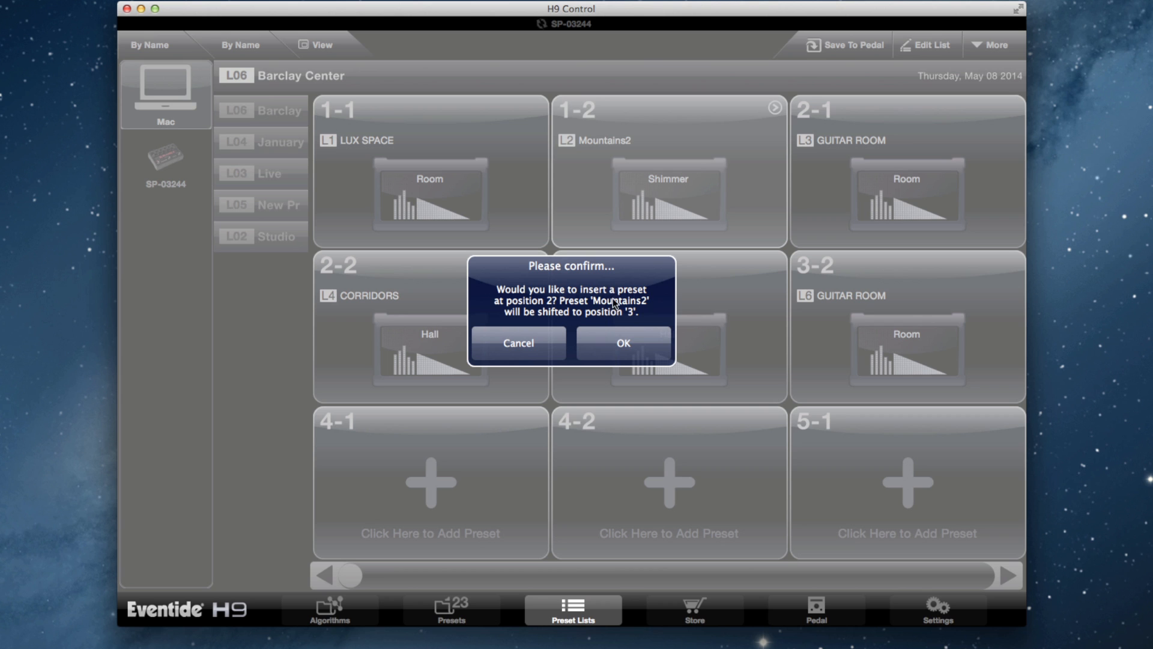
{"action": "left_click", "coordinate": [635, 341]}
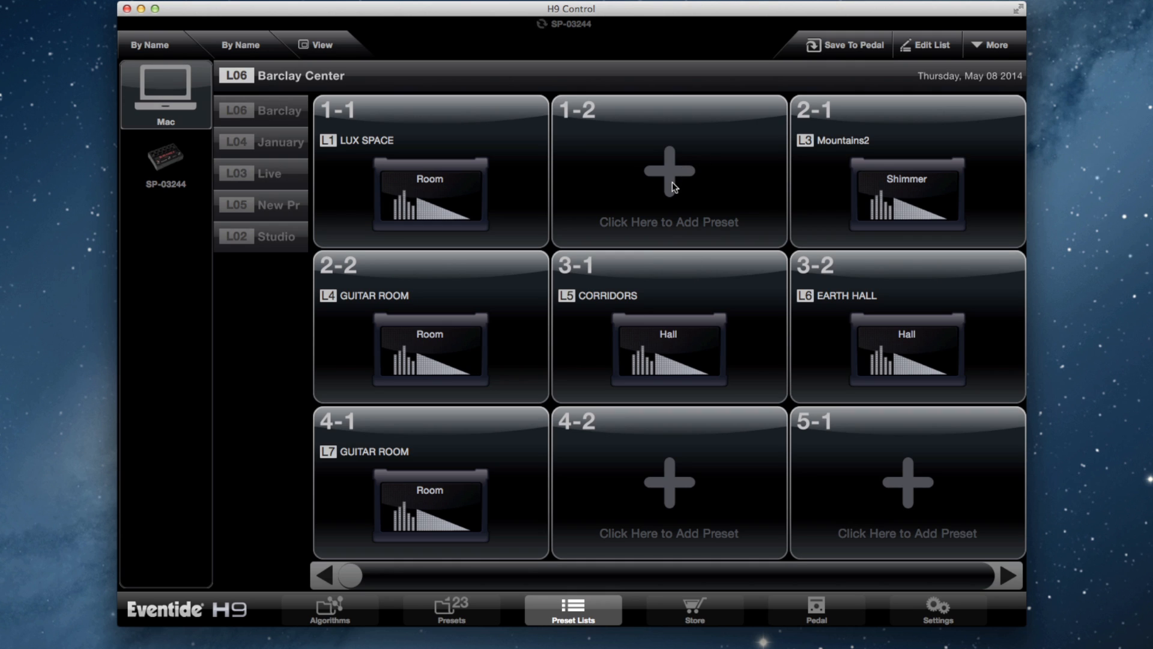
Step: Choose the KUBRIX hall preset for the empty slot 1-2, set its Mix to 35, and return to the list
{"action": "left_click", "coordinate": [663, 155]}
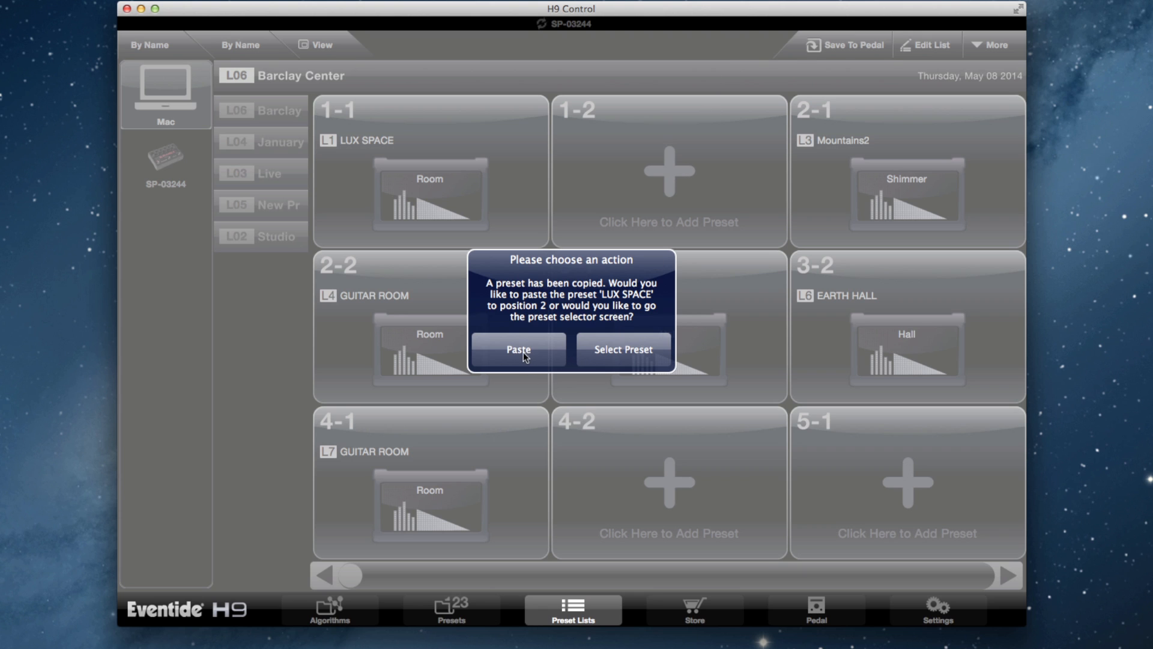
{"action": "left_click", "coordinate": [625, 353]}
{"action": "left_click", "coordinate": [277, 329]}
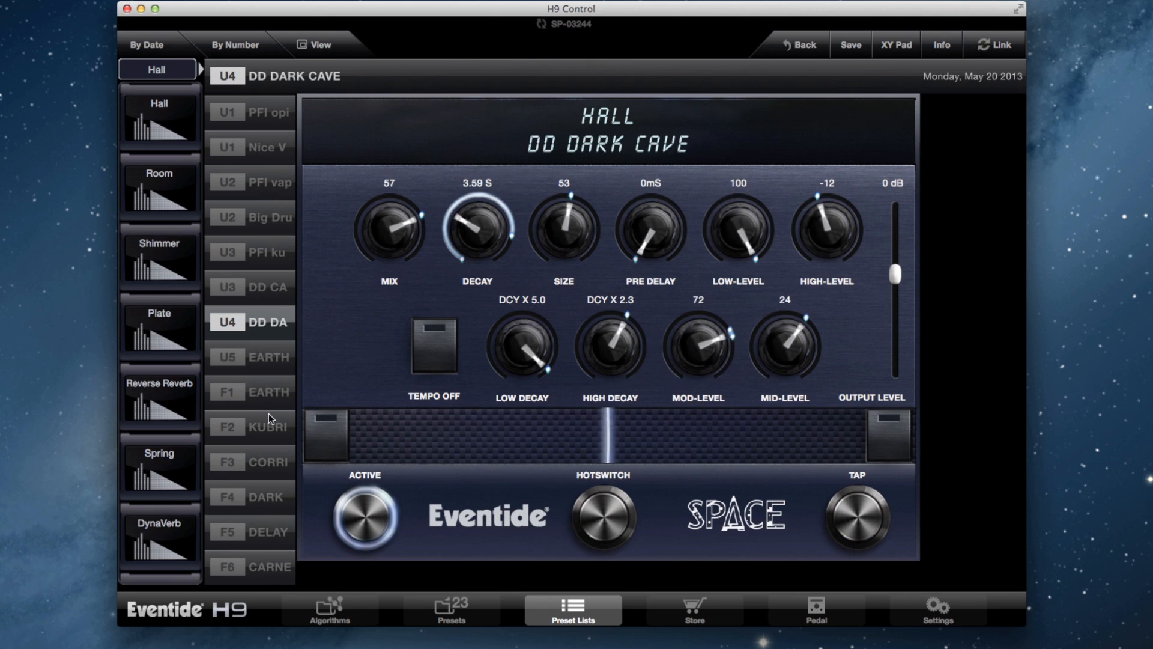
{"action": "left_click", "coordinate": [271, 428]}
{"action": "left_click_drag", "start_coordinate": [401, 211], "coordinate": [384, 310]}
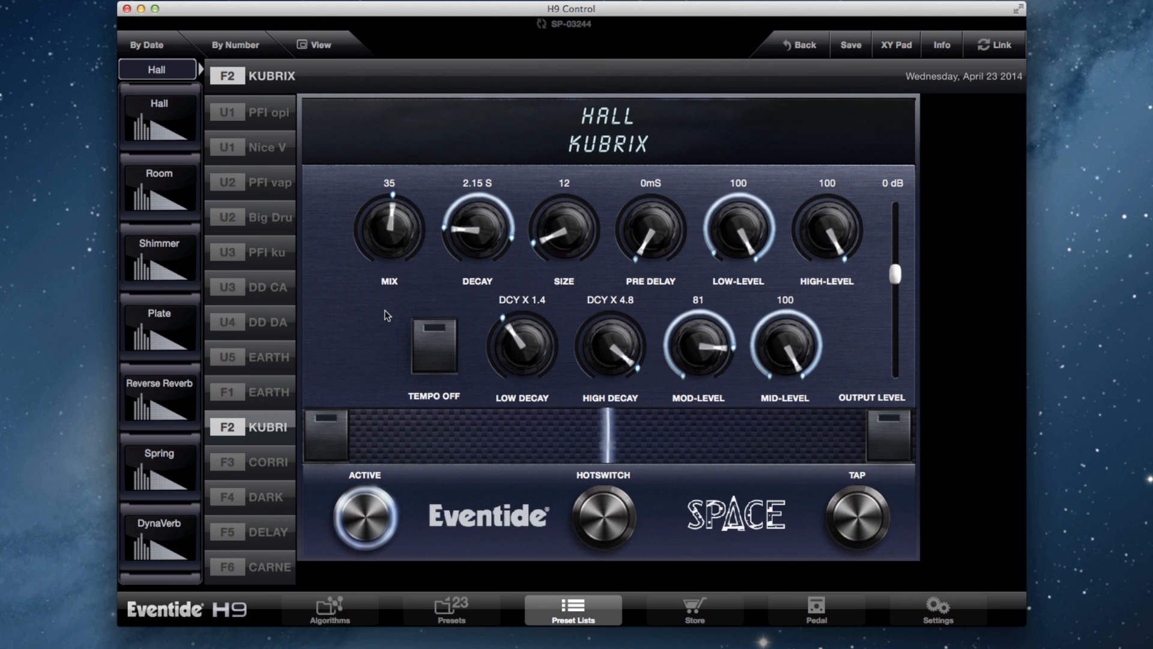
{"action": "left_click", "coordinate": [805, 45]}
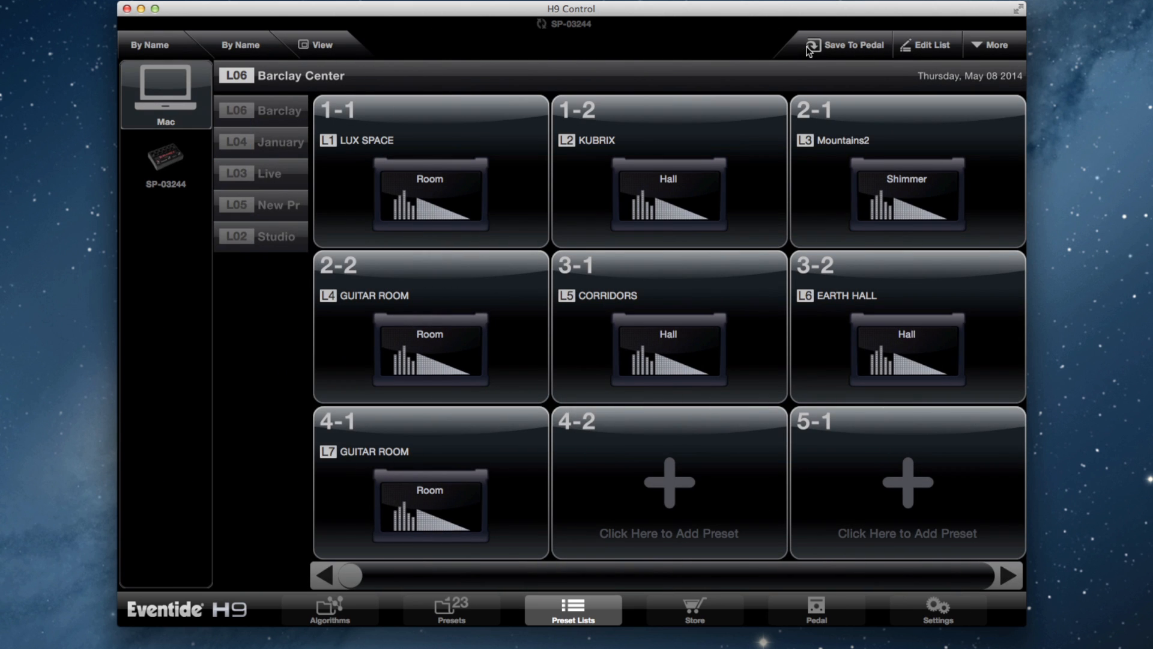
Step: Open the KUBRIX preset in slot 1-2 for viewing and go back to the Barclay Center list
{"action": "left_click", "coordinate": [719, 137]}
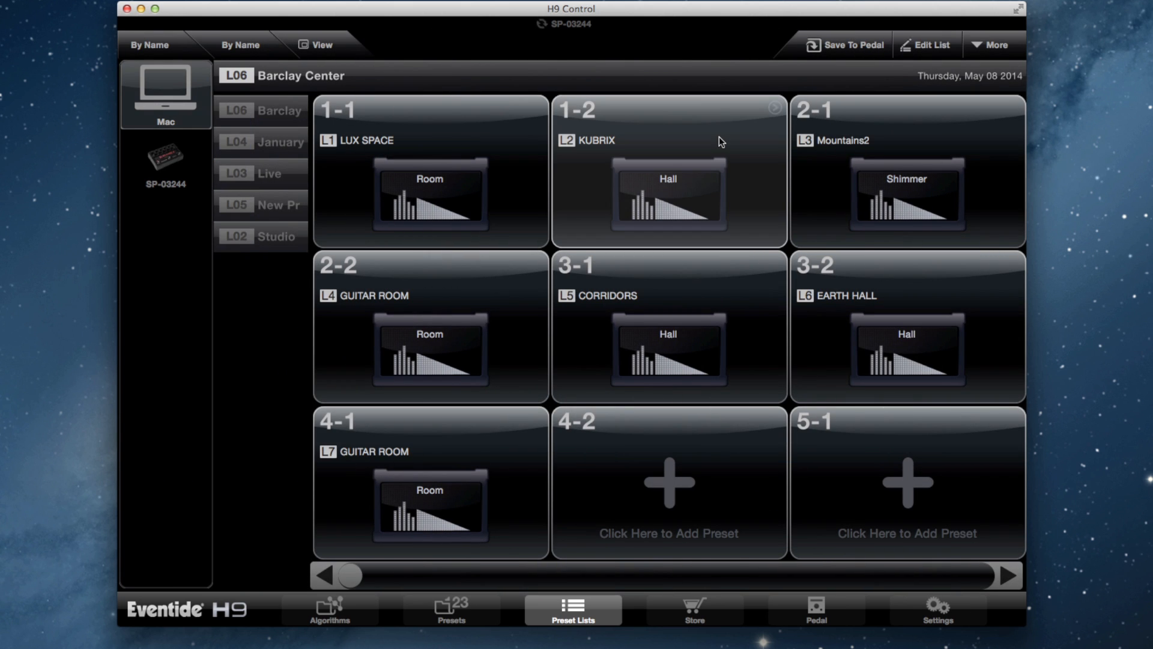
{"action": "left_click", "coordinate": [775, 108]}
{"action": "left_click", "coordinate": [283, 146]}
{"action": "left_click", "coordinate": [271, 107]}
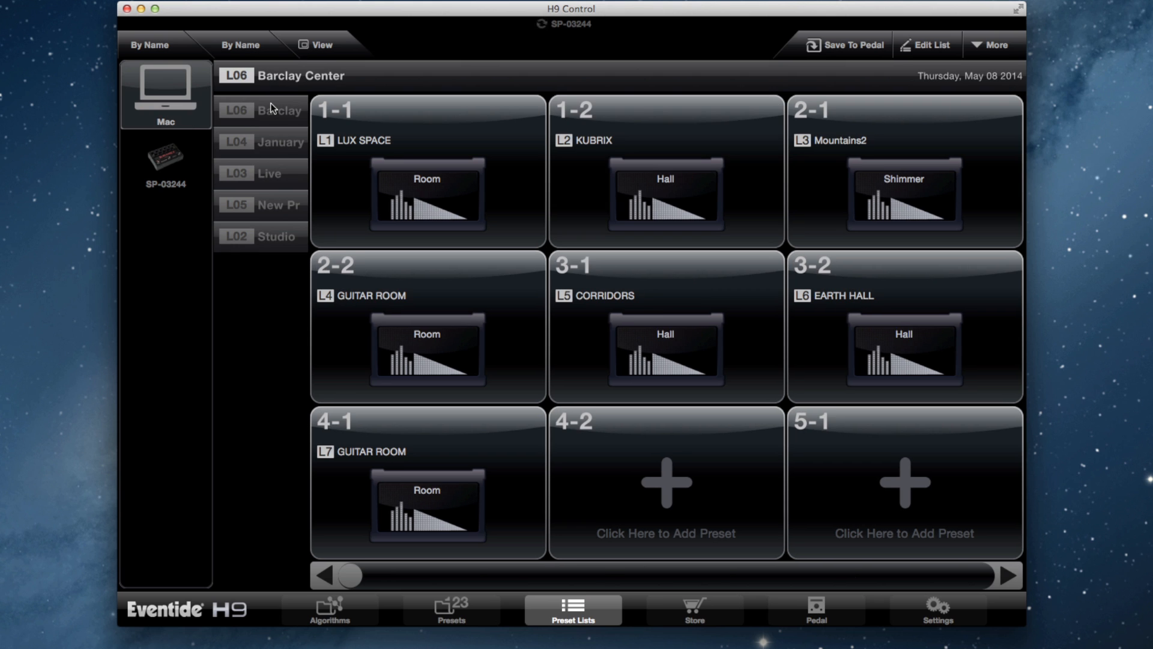
Step: Save the Barclay Center list to the pedal, overwriting its presets and matching its preset range to the list
{"action": "left_click", "coordinate": [860, 44]}
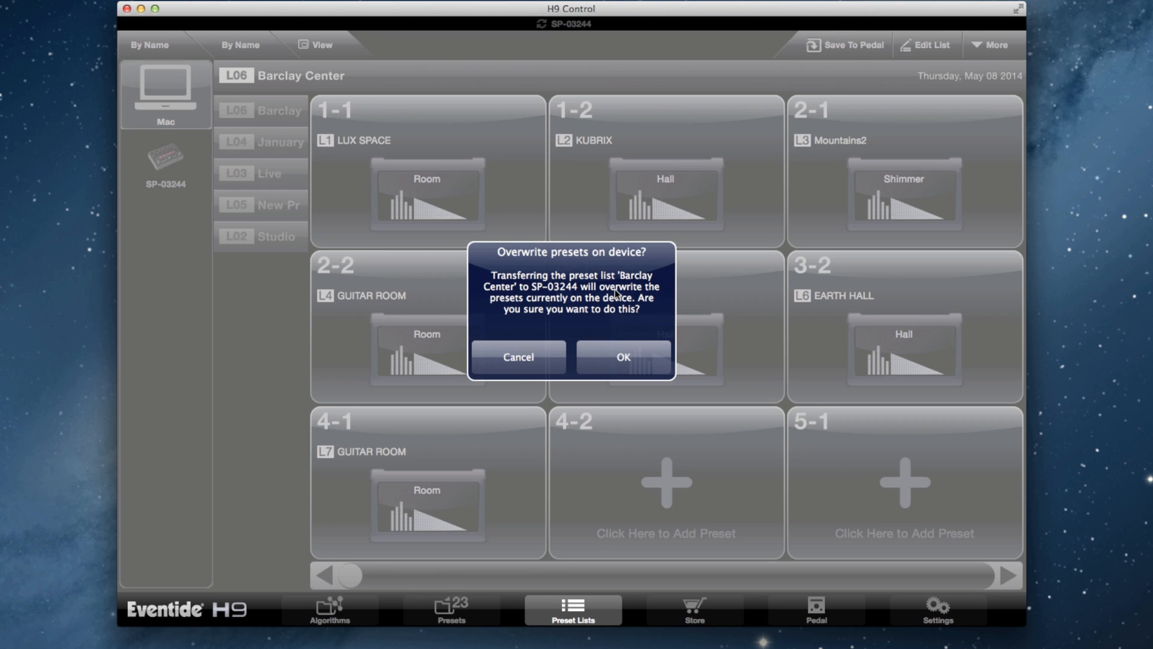
{"action": "left_click", "coordinate": [616, 359]}
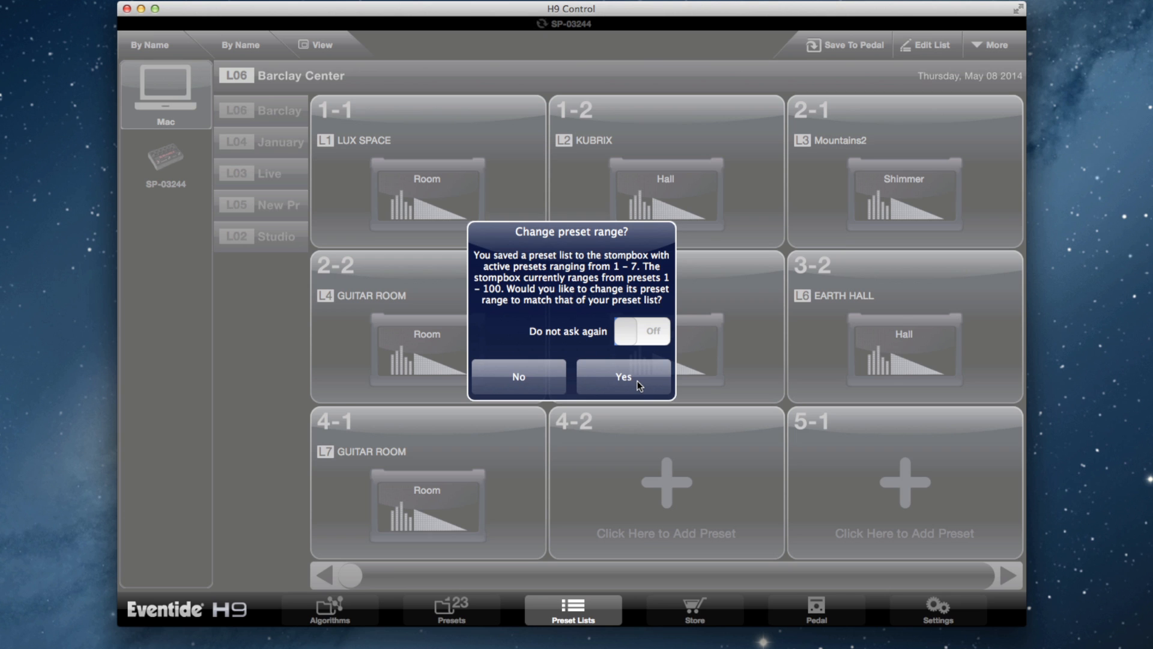
{"action": "left_click", "coordinate": [643, 376]}
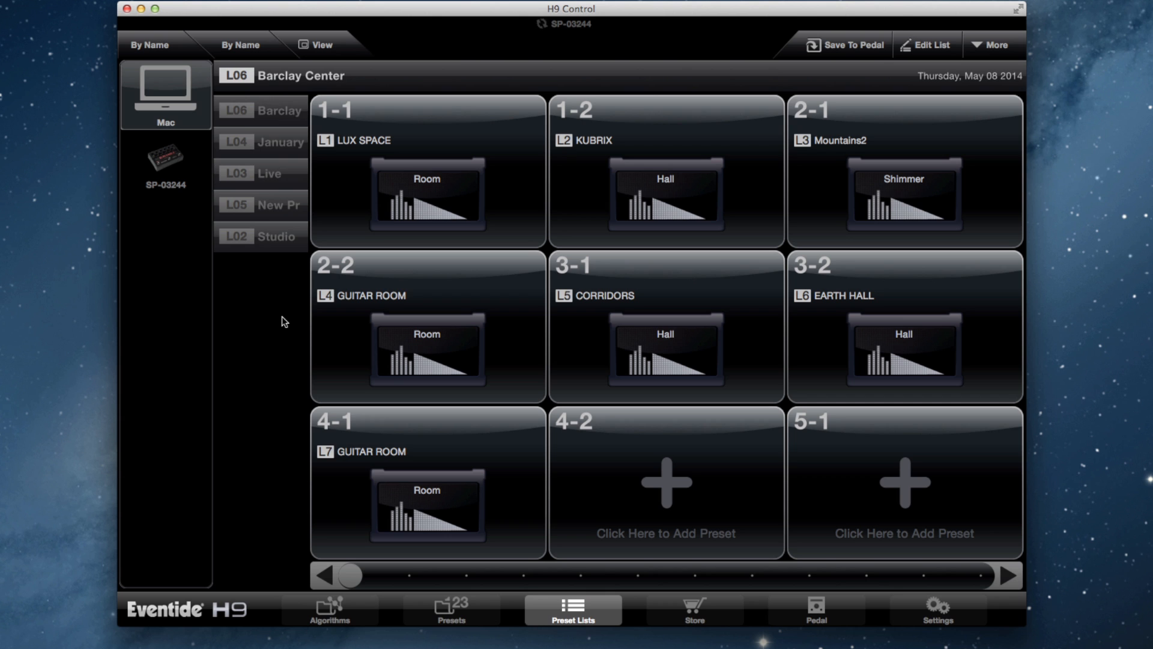
Step: Look through the presets stored on the pedal and save the pedal's preset list to the Mac
{"action": "left_click", "coordinate": [175, 160]}
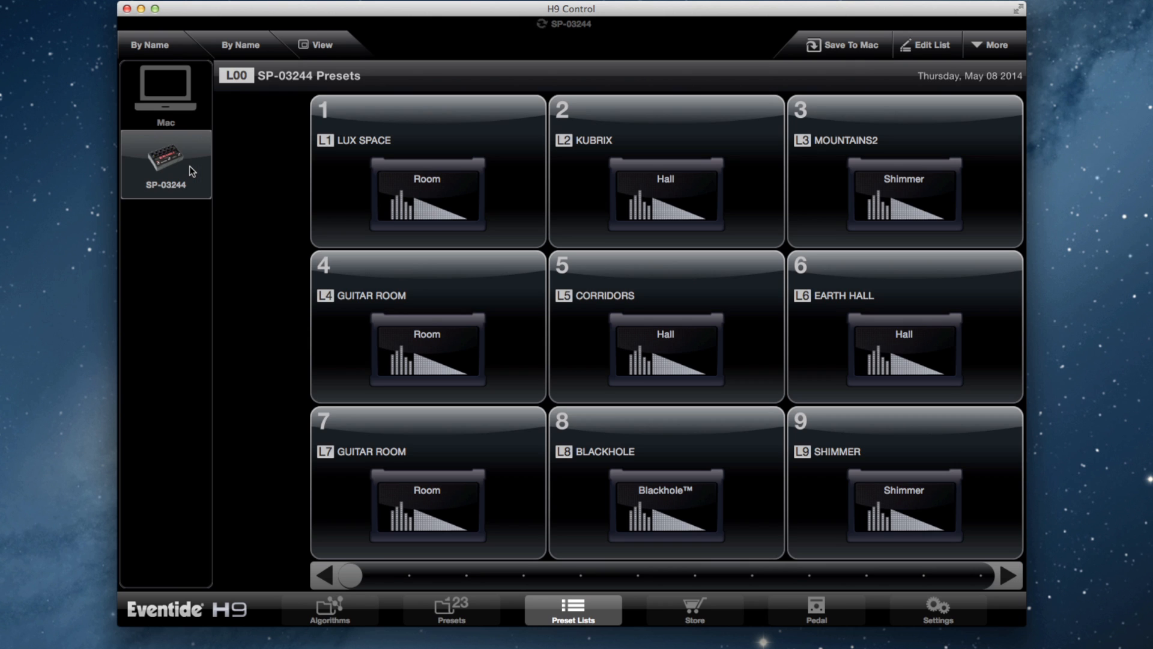
{"action": "left_click_drag", "start_coordinate": [351, 575], "coordinate": [541, 563]}
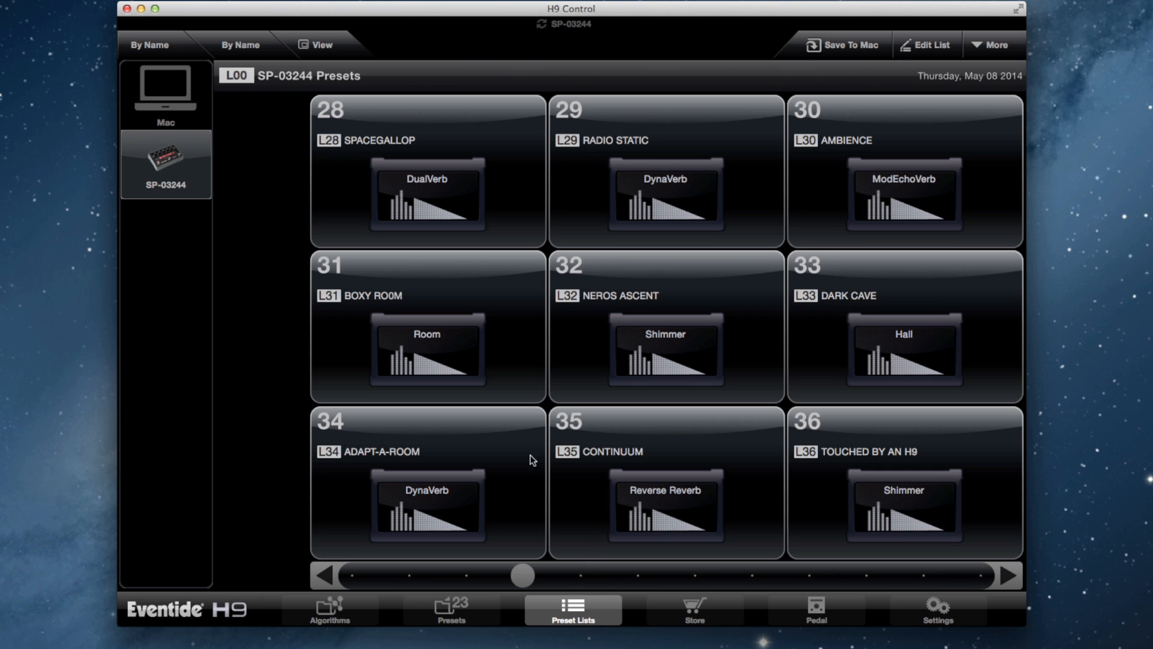
{"action": "left_click", "coordinate": [843, 46]}
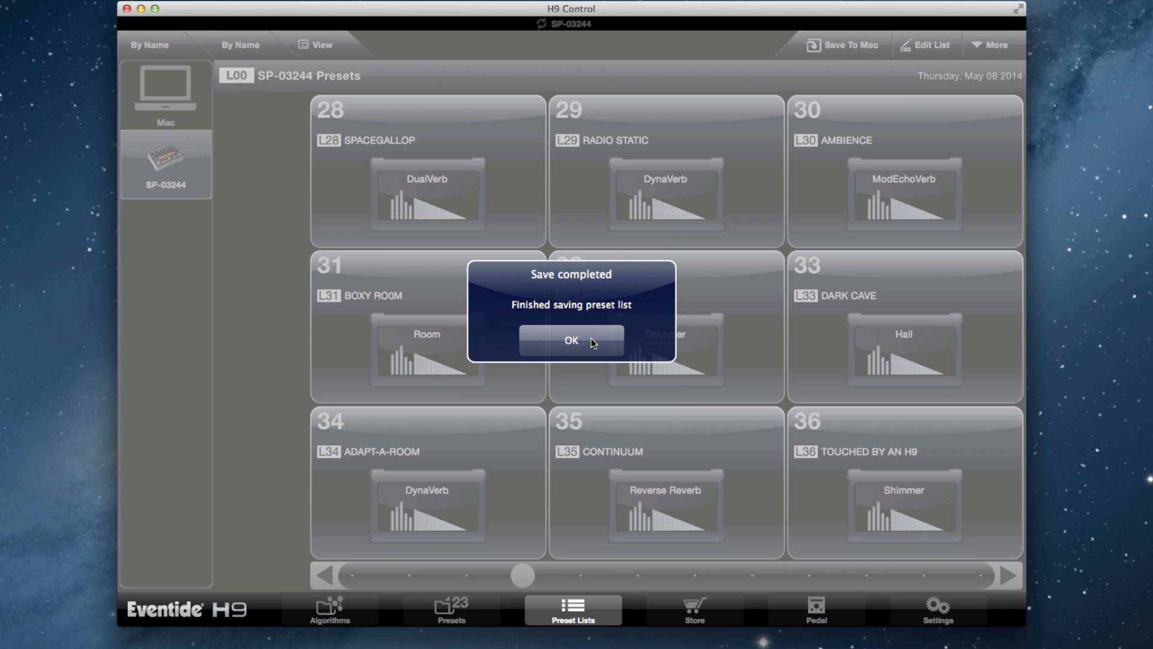
{"action": "left_click", "coordinate": [592, 340]}
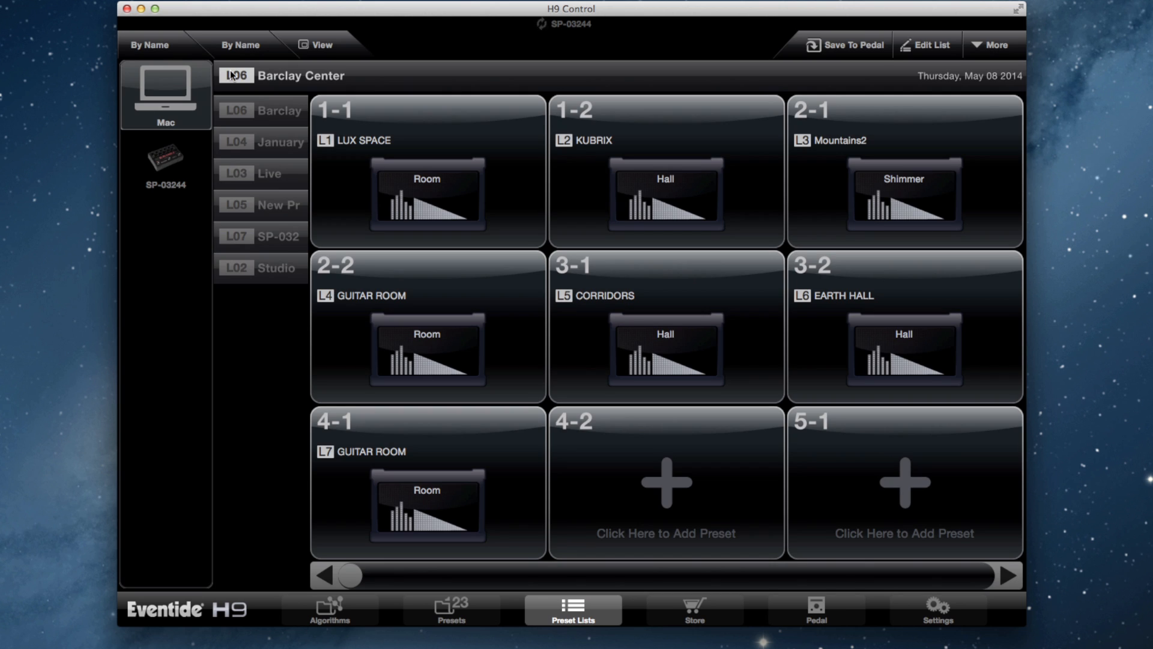
Step: Rename the pedal's preset list saved on the Mac as May 8th
{"action": "left_click", "coordinate": [282, 236]}
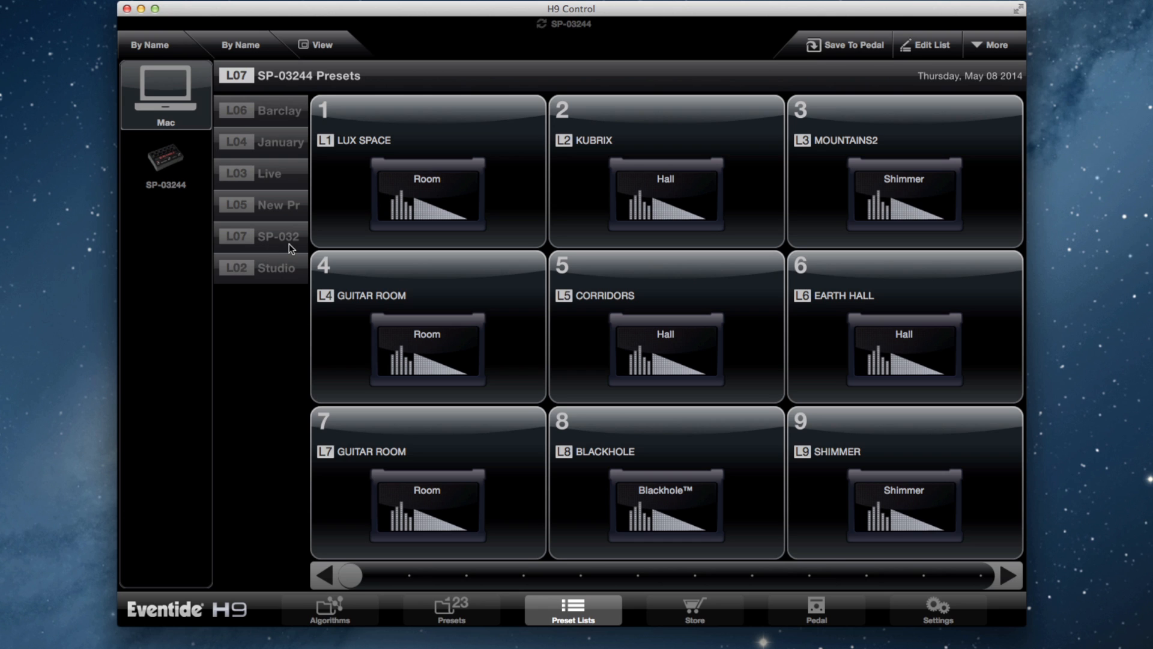
{"action": "left_click", "coordinate": [991, 45]}
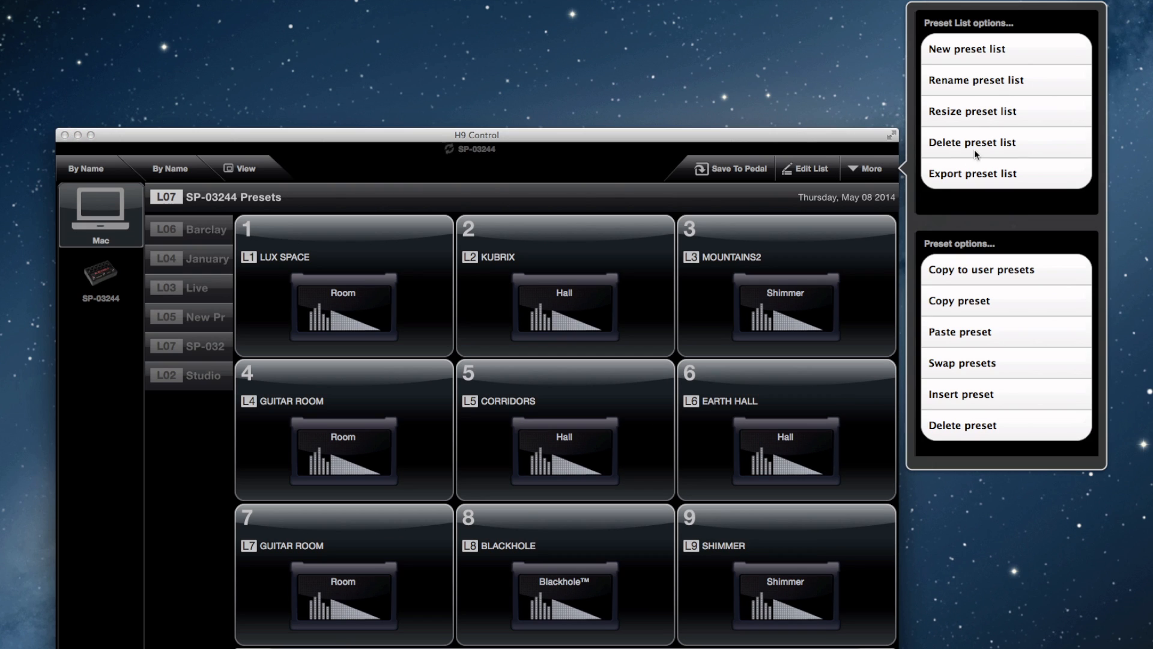
{"action": "left_click", "coordinate": [971, 80]}
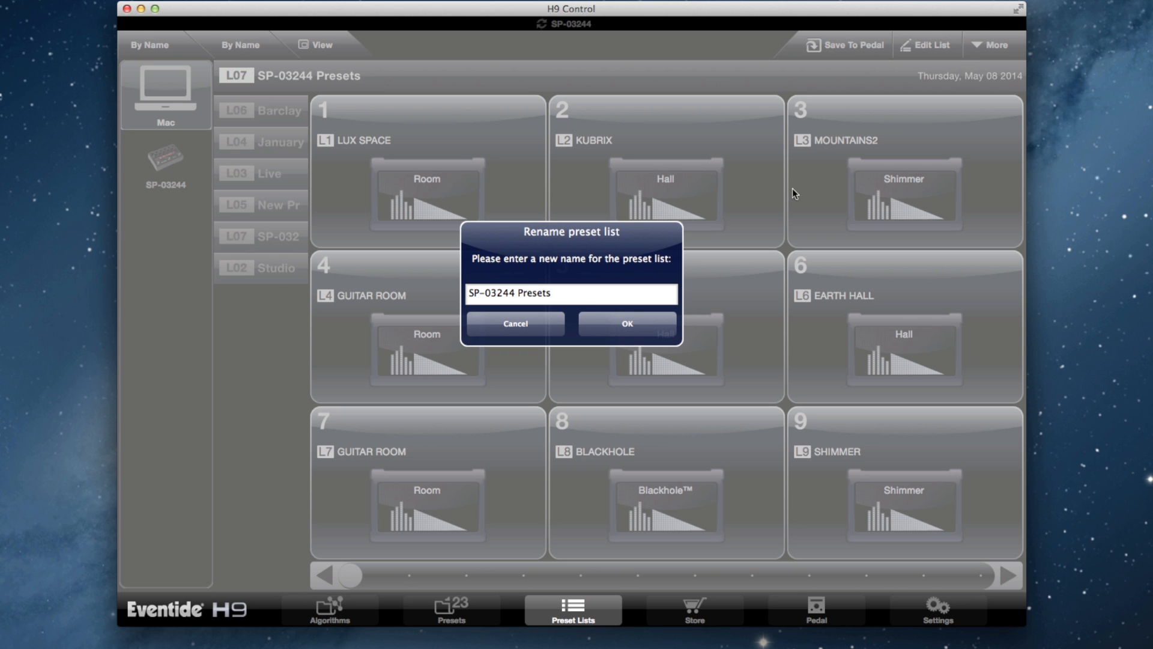
{"action": "left_click_drag", "start_coordinate": [579, 294], "coordinate": [457, 272]}
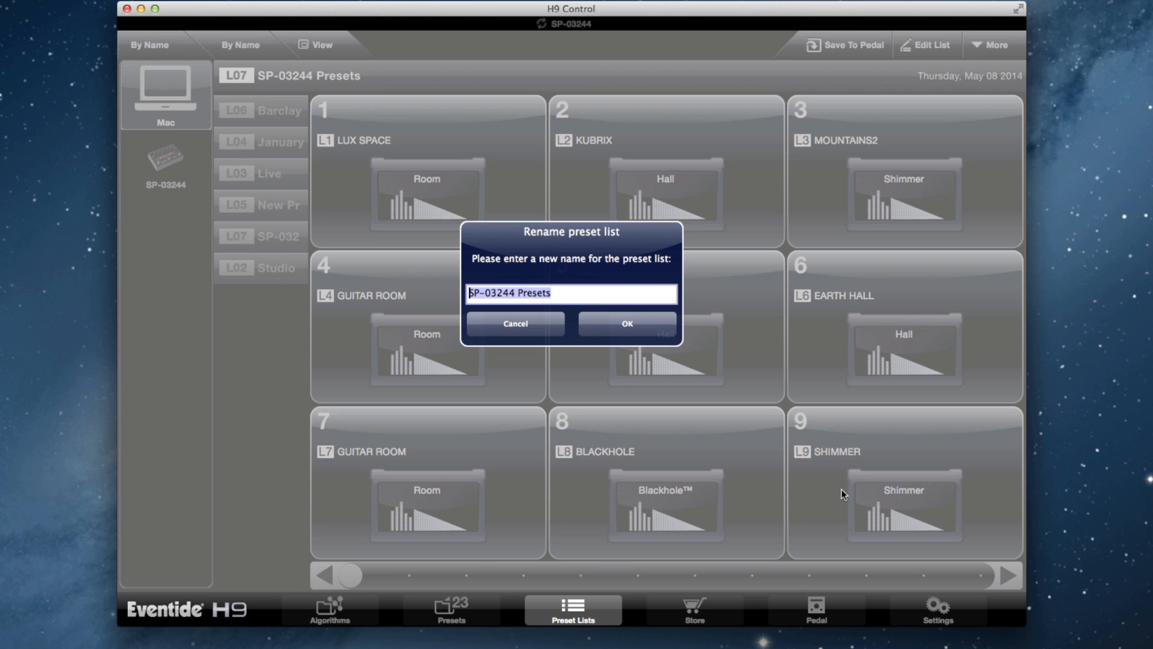
{"action": "type", "text": "May 8t"}
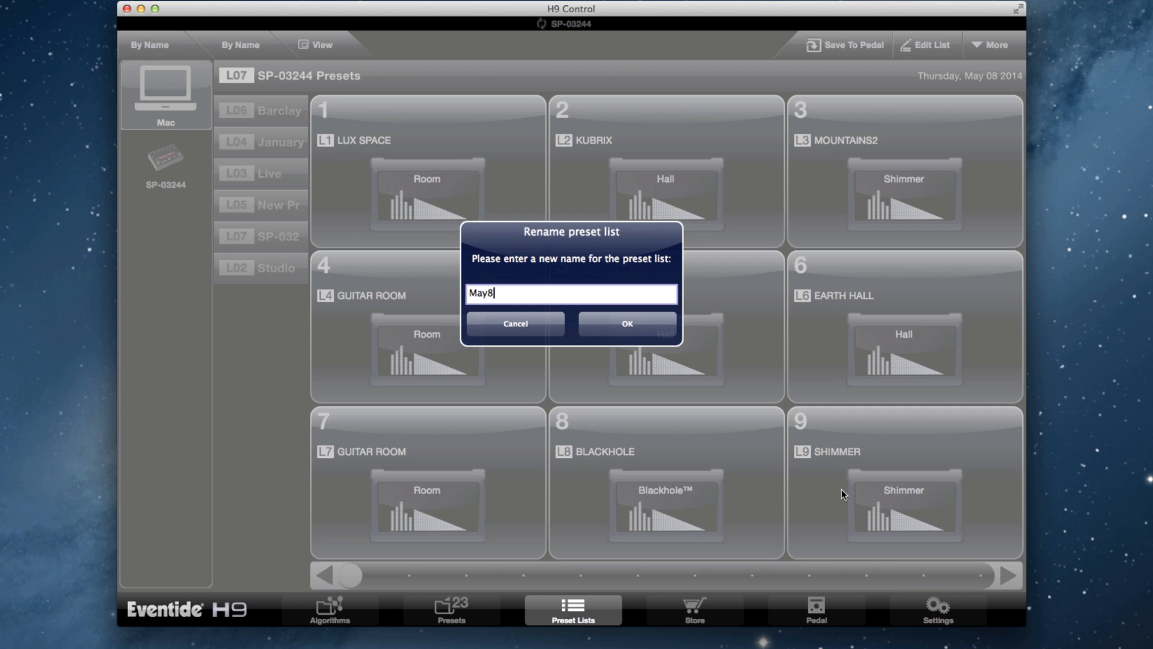
{"action": "type", "text": "h"}
{"action": "key", "text": "Return"}
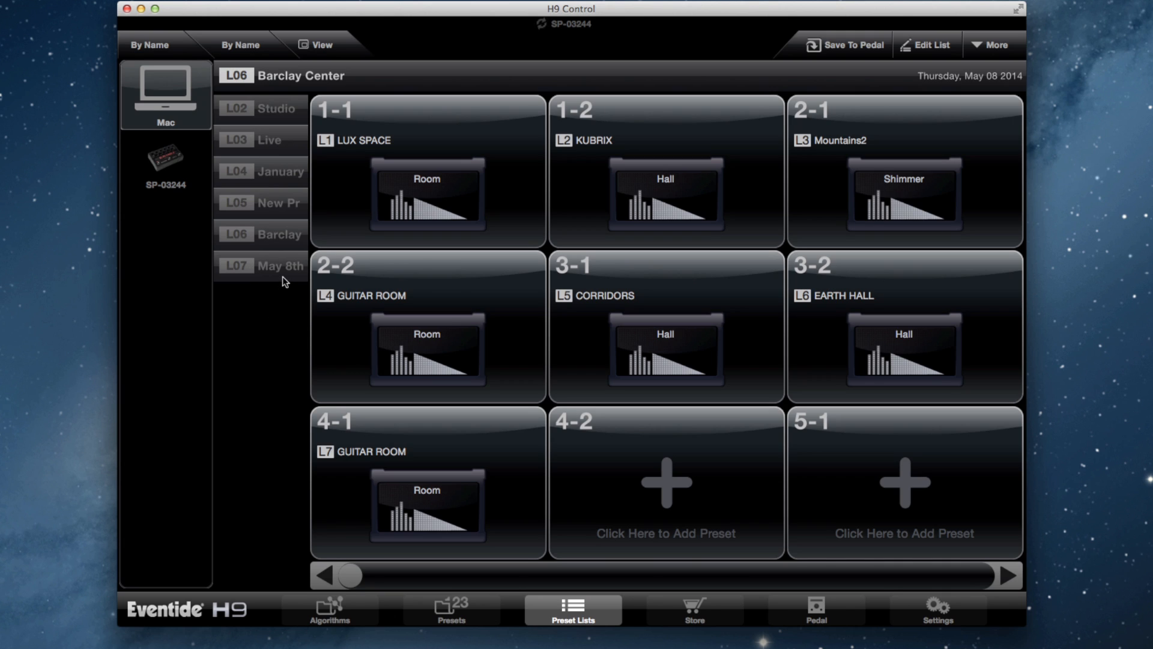
Step: Open the May 8th preset list and view the options for the LUX SPACE preset in slot 1
{"action": "left_click", "coordinate": [286, 274]}
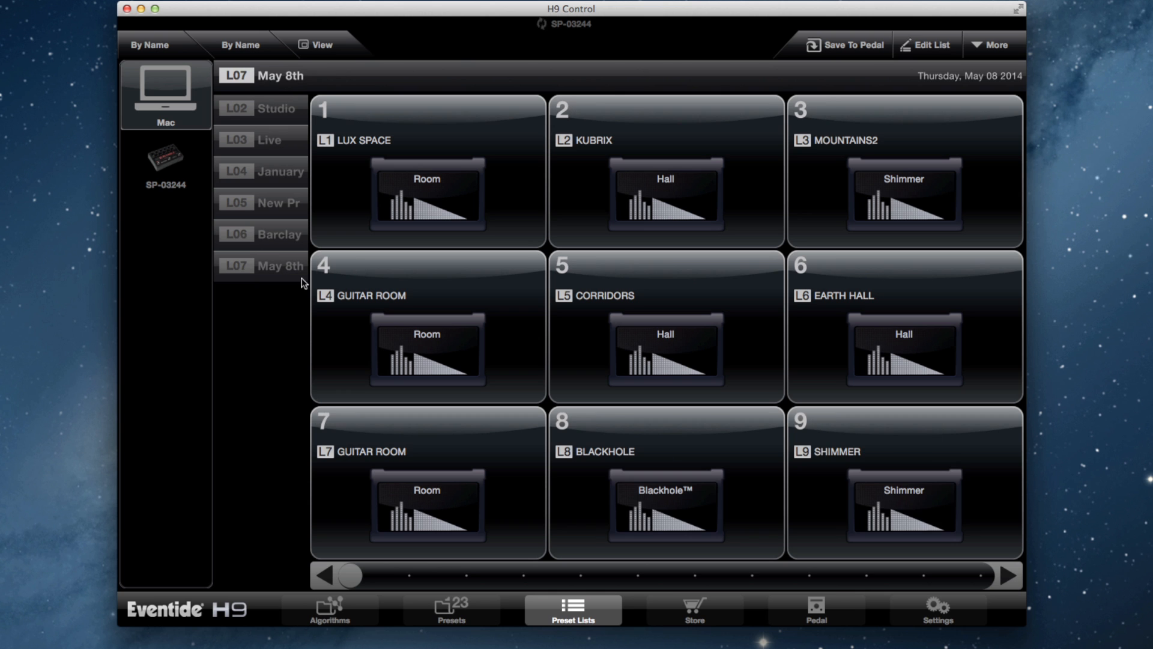
{"action": "left_click", "coordinate": [478, 144]}
{"action": "left_click", "coordinate": [994, 45]}
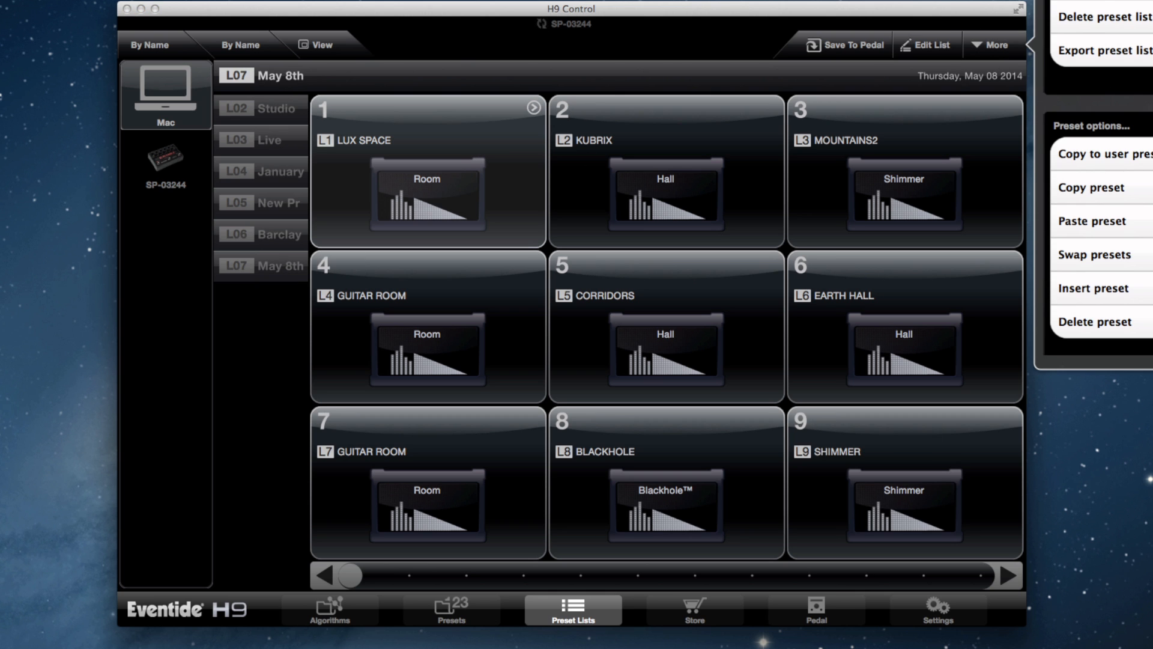
{"action": "left_click", "coordinate": [638, 10]}
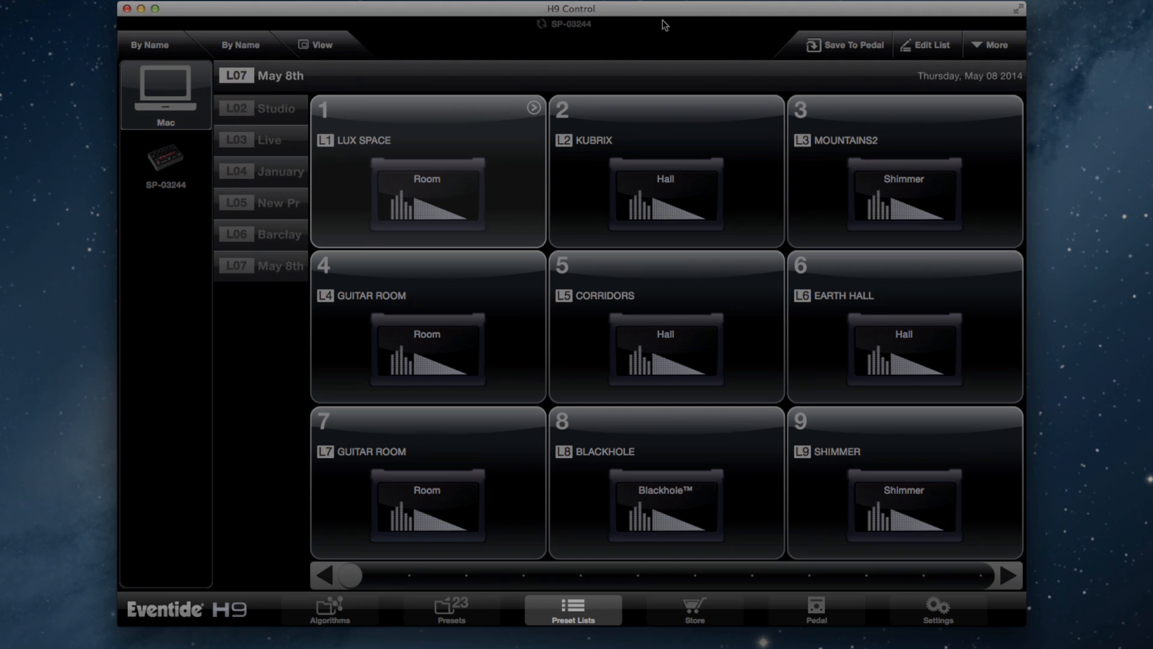